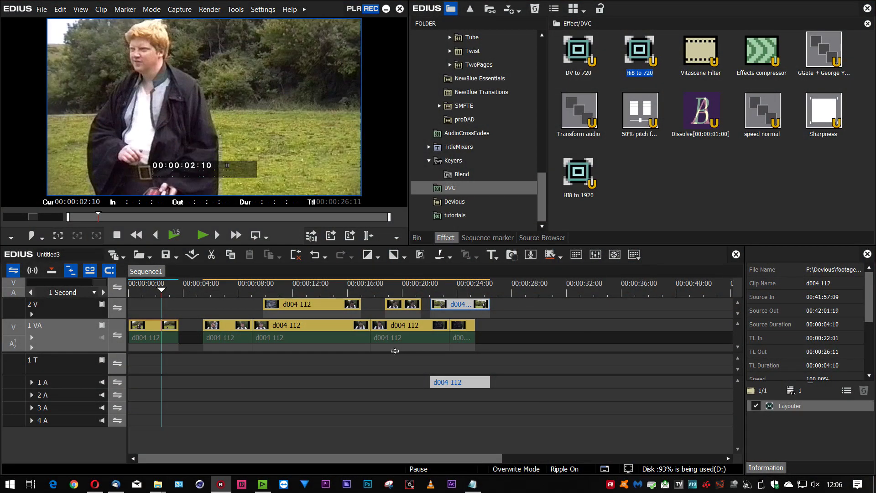
- Select the clips on tracks 1 VA and 2 V, then deselect them with the playhead at 22:24
{"action": "key", "text": "j"}
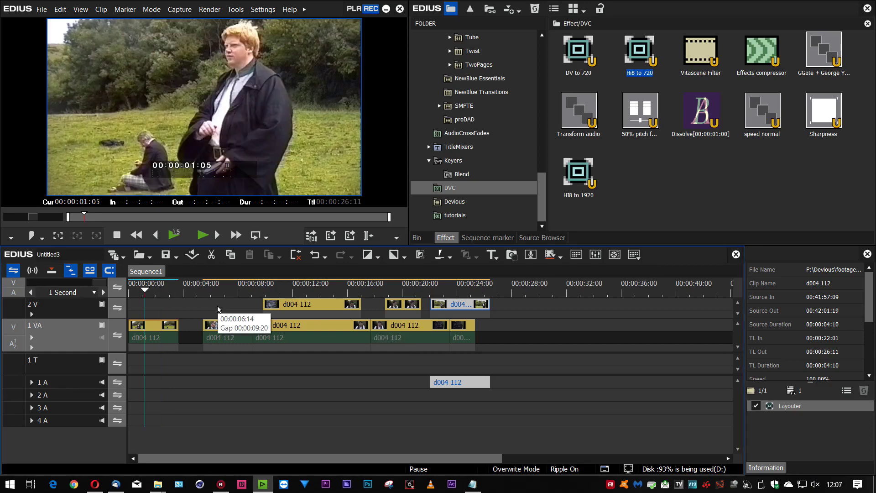
{"action": "left_click", "coordinate": [113, 255]}
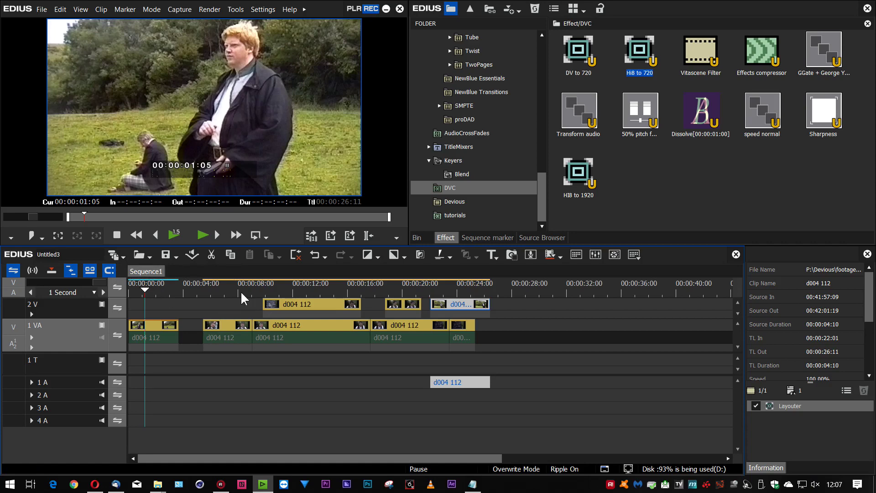
{"action": "left_click_drag", "start_coordinate": [242, 299], "coordinate": [360, 329]}
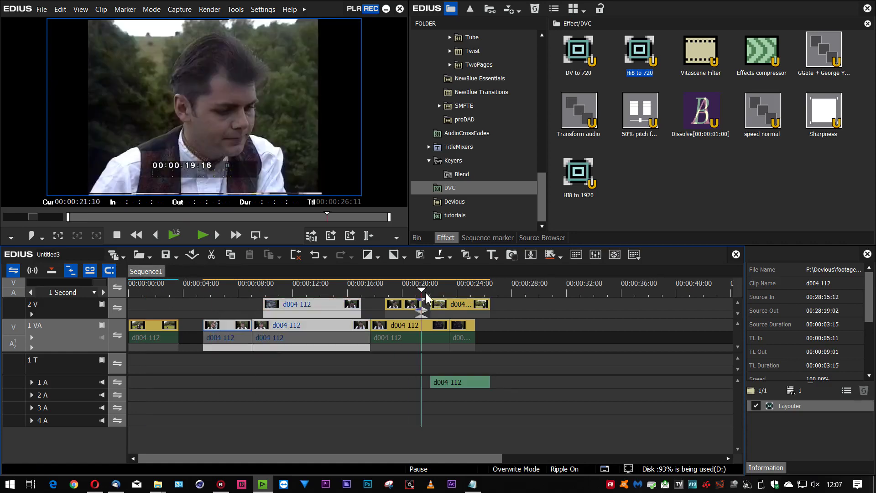
{"action": "mouse_move", "coordinate": [429, 293]}
{"action": "left_mouse_down"}
{"action": "mouse_move", "coordinate": [448, 293]}
{"action": "mouse_move", "coordinate": [442, 303]}
{"action": "left_mouse_up"}
{"action": "left_click", "coordinate": [509, 343]}
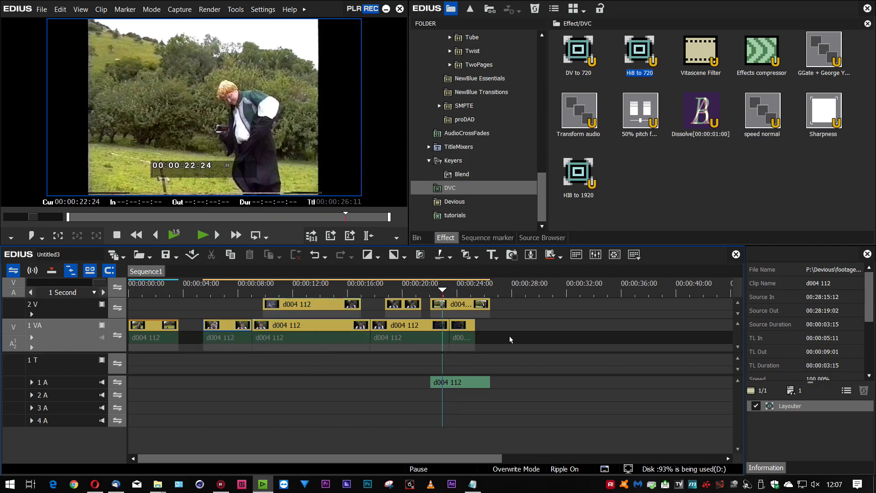
- View the track 2 V clip and ruler context menus, then the Marker menu
{"action": "right_click", "coordinate": [467, 312]}
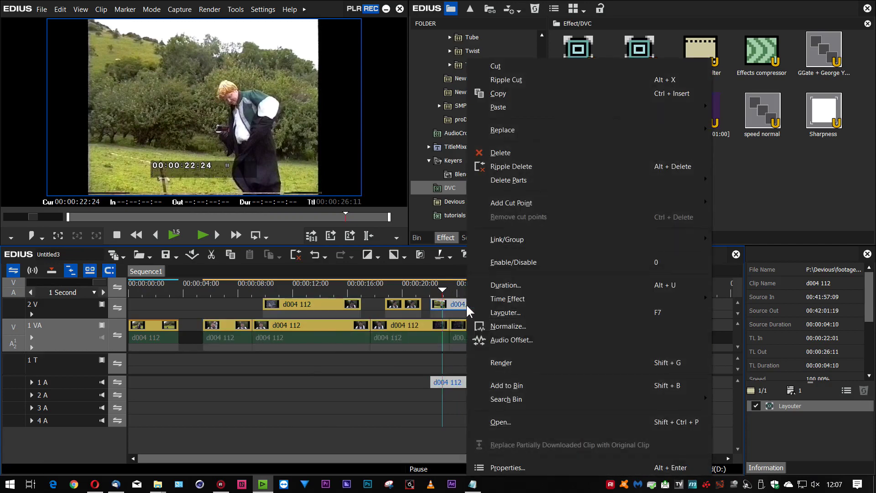
{"action": "right_click", "coordinate": [315, 296]}
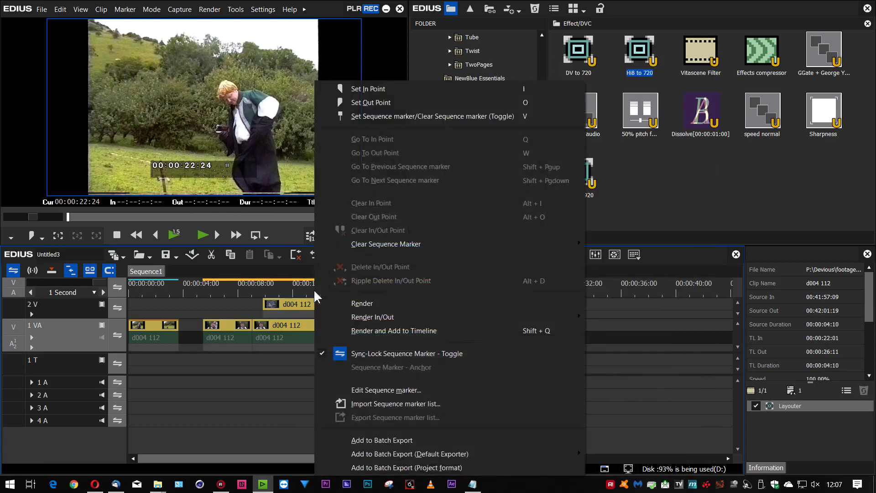
{"action": "left_click", "coordinate": [115, 10]}
{"action": "left_click", "coordinate": [115, 10]}
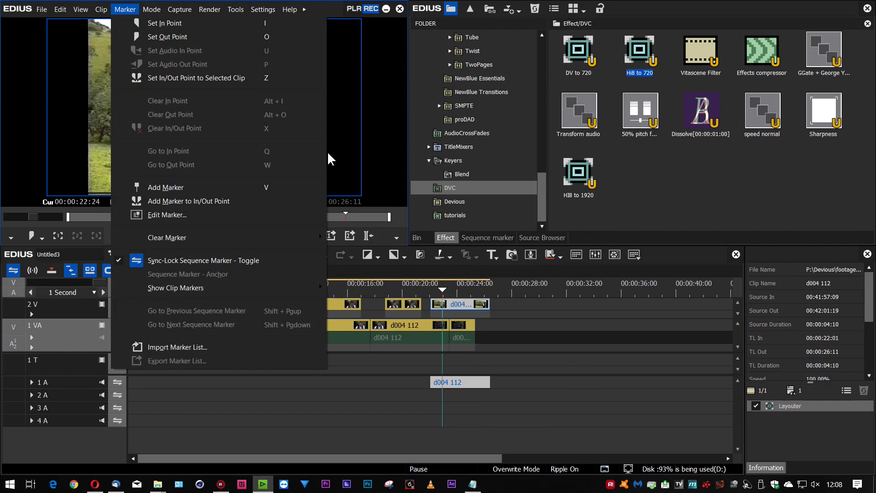
{"action": "left_click", "coordinate": [374, 61]}
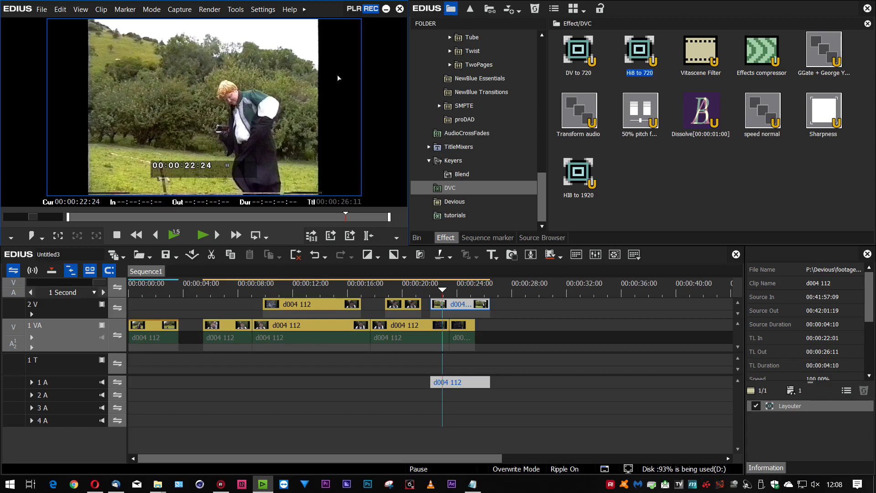
- Open User Settings at Keyboard Shortcut, scroll the list, and move the dialog right of the timeline
{"action": "left_click", "coordinate": [266, 10]}
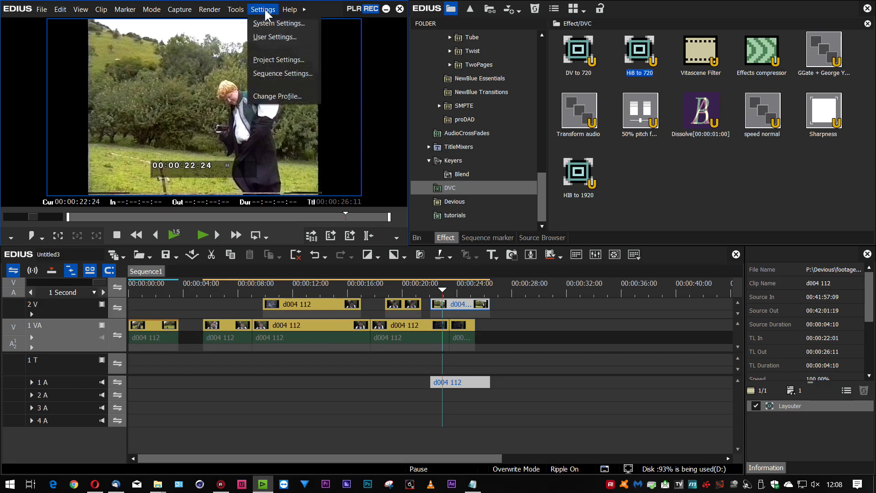
{"action": "left_click", "coordinate": [275, 37]}
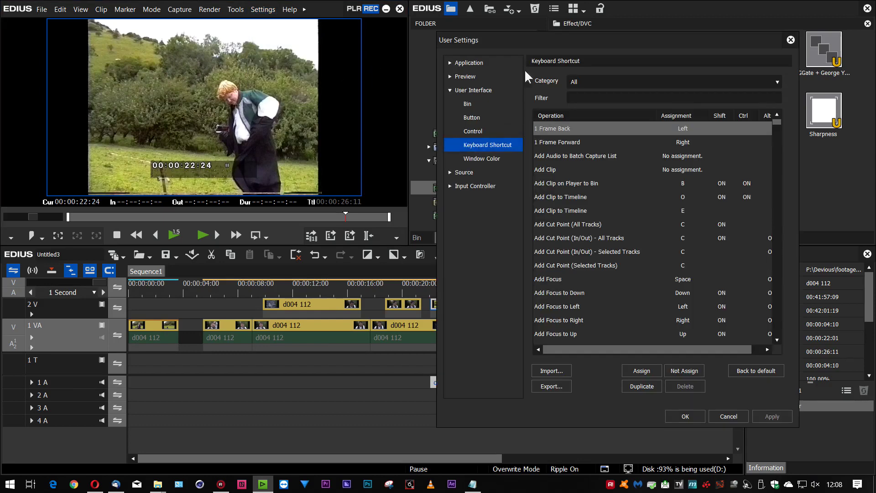
{"action": "left_click_drag", "start_coordinate": [536, 36], "coordinate": [271, 36]}
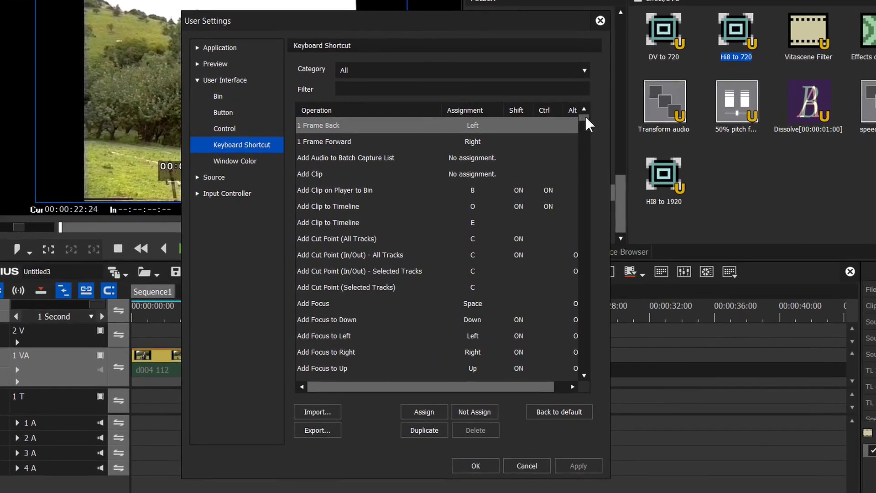
{"action": "left_click_drag", "start_coordinate": [585, 115], "coordinate": [470, 401]}
{"action": "mouse_move", "coordinate": [584, 116]}
{"action": "left_mouse_down"}
{"action": "mouse_move", "coordinate": [585, 125]}
{"action": "mouse_move", "coordinate": [590, 111]}
{"action": "left_mouse_up"}
{"action": "left_click_drag", "start_coordinate": [378, 26], "coordinate": [556, 25]}
- Filter the Keyboard Shortcut list by the word 'sequence'
{"action": "left_click", "coordinate": [530, 87]}
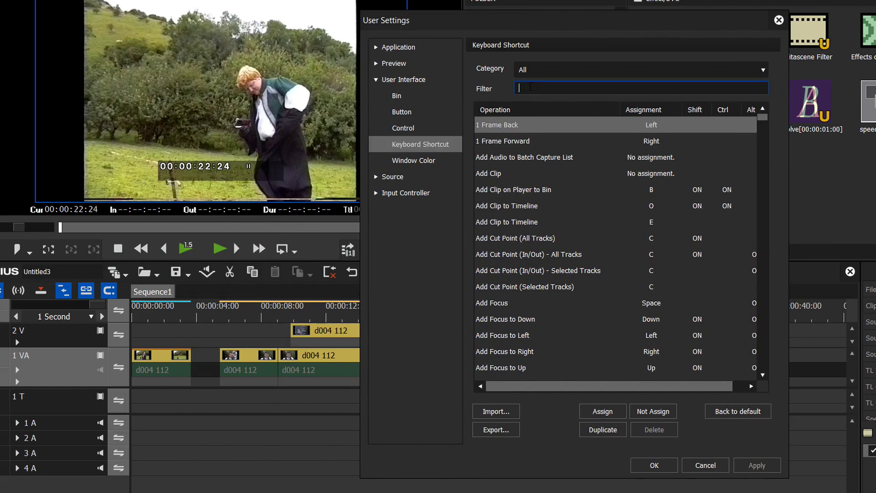
{"action": "type", "text": "sequence"}
{"action": "key", "text": "Return"}
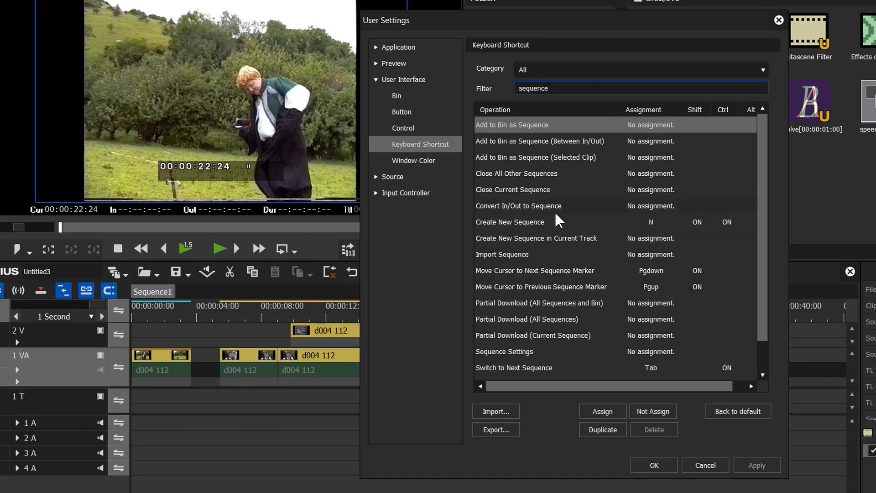
- Assign Alt+S to Add to Bin as Sequence (Between In/Out), replacing its existing use
{"action": "left_click", "coordinate": [558, 146]}
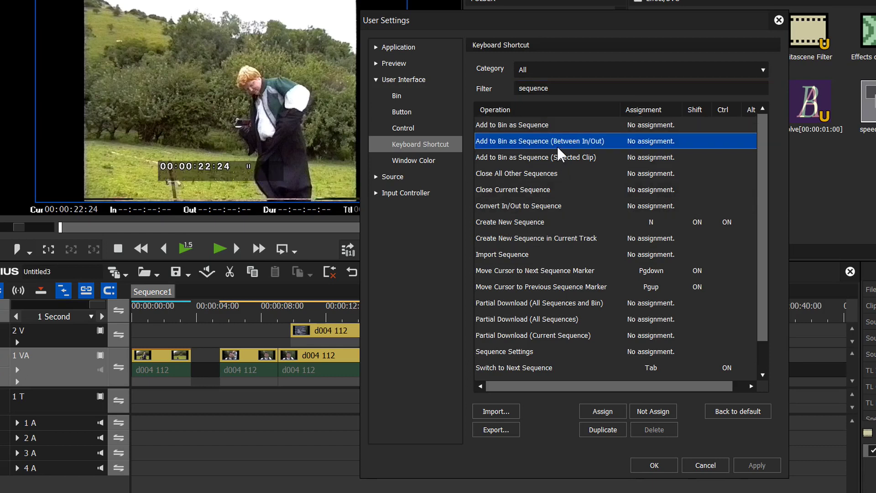
{"action": "double_click", "coordinate": [629, 140]}
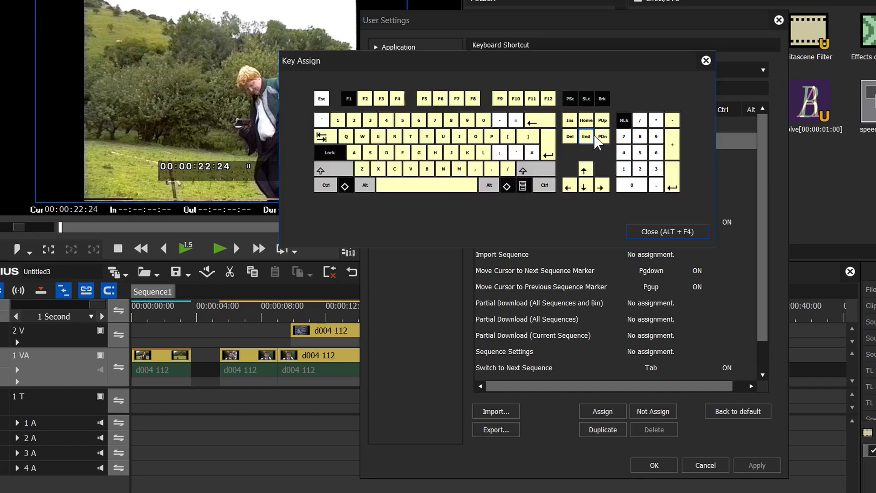
{"action": "left_click", "coordinate": [371, 188]}
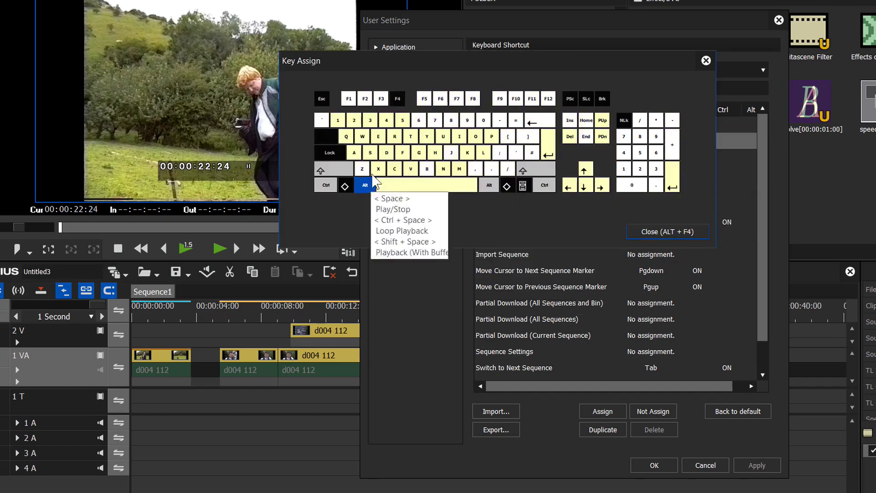
{"action": "left_click", "coordinate": [370, 152]}
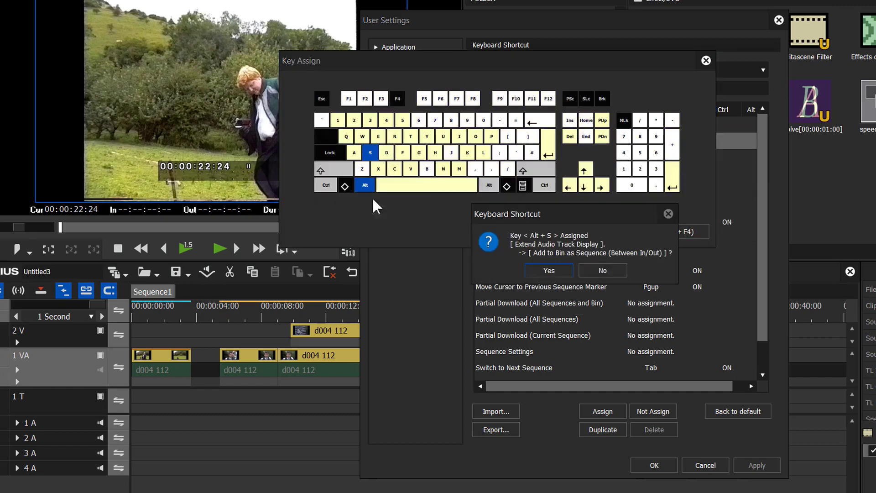
{"action": "left_click", "coordinate": [552, 267]}
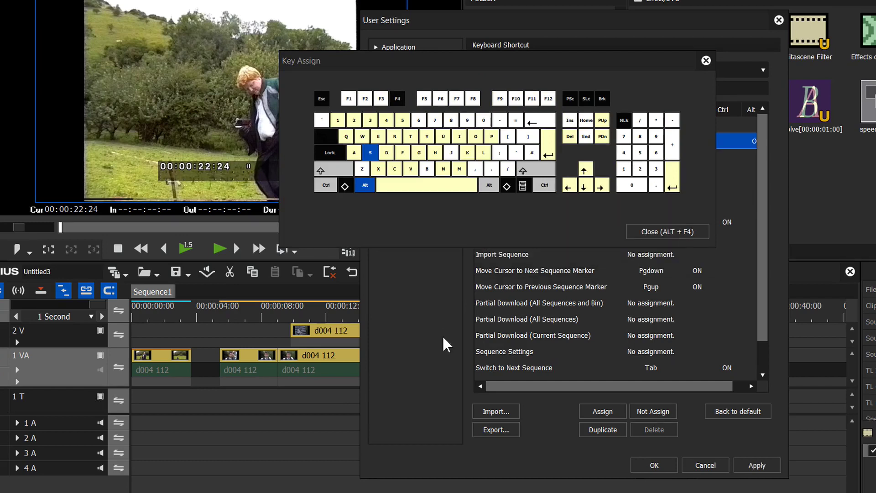
{"action": "left_click", "coordinate": [660, 229]}
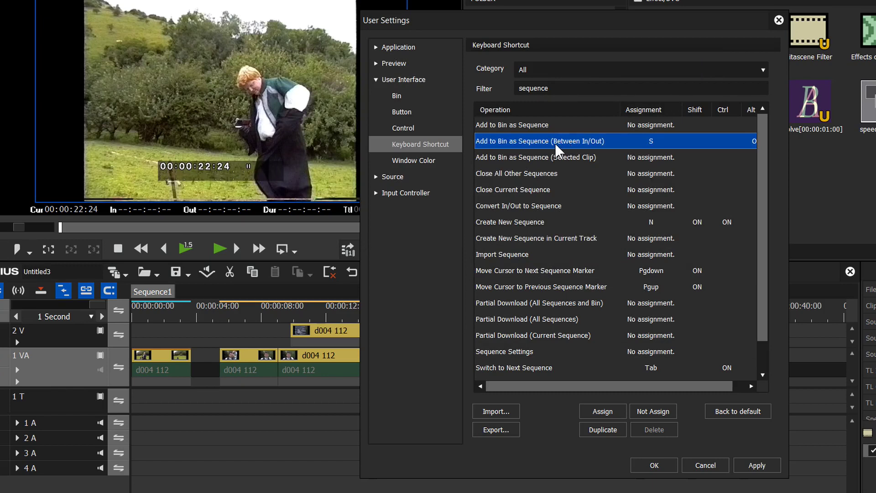
- Assign Shift+S to Add to Bin as Sequence (Selected Clip)
{"action": "left_click", "coordinate": [522, 157]}
{"action": "double_click", "coordinate": [522, 157]}
{"action": "left_click", "coordinate": [337, 174]}
{"action": "left_click", "coordinate": [370, 152]}
{"action": "left_click", "coordinate": [547, 271]}
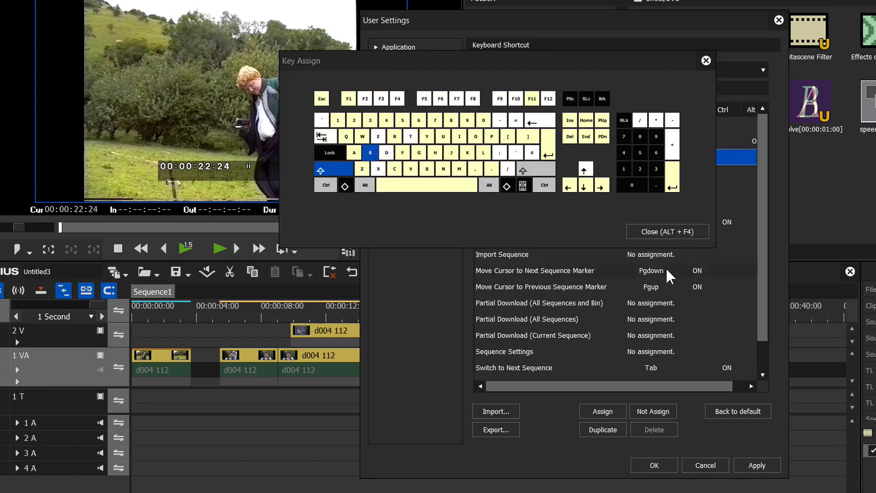
{"action": "left_click", "coordinate": [652, 234]}
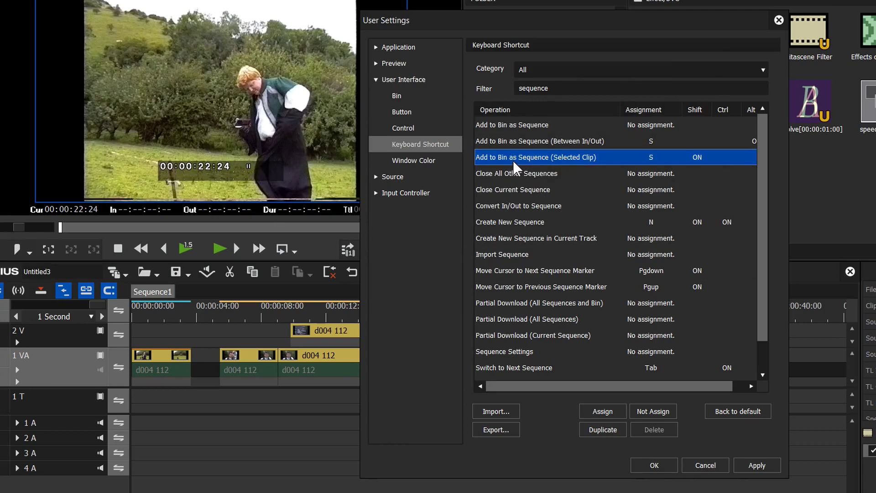
- Save the shortcuts, close User Settings, and select the d004 112 clip on track 2 V
{"action": "left_click", "coordinate": [652, 465]}
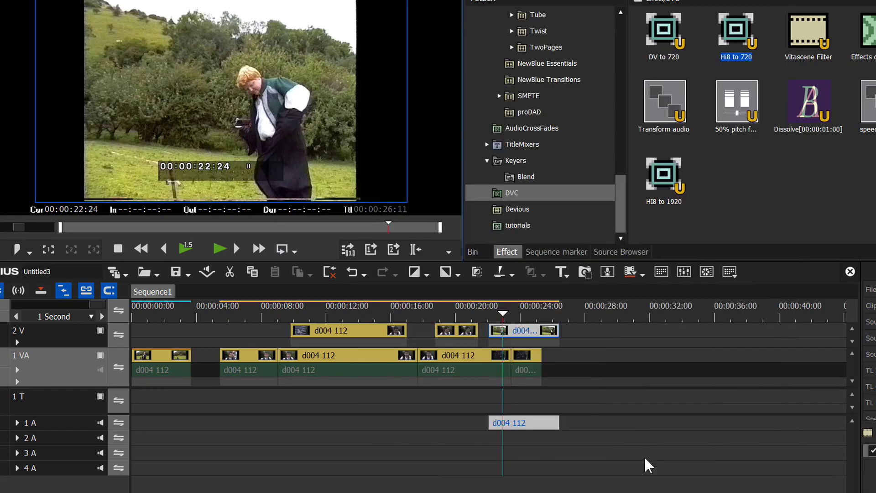
{"action": "left_click", "coordinate": [229, 317]}
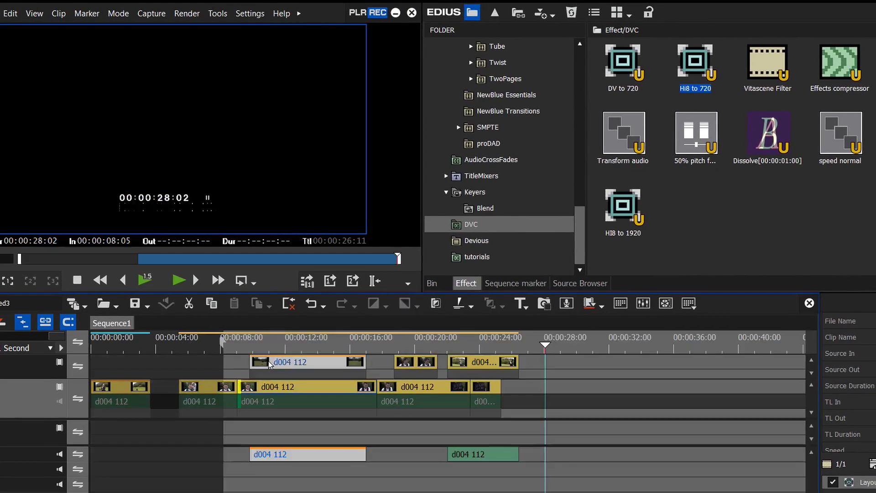
{"action": "left_click_drag", "start_coordinate": [269, 361], "coordinate": [225, 367]}
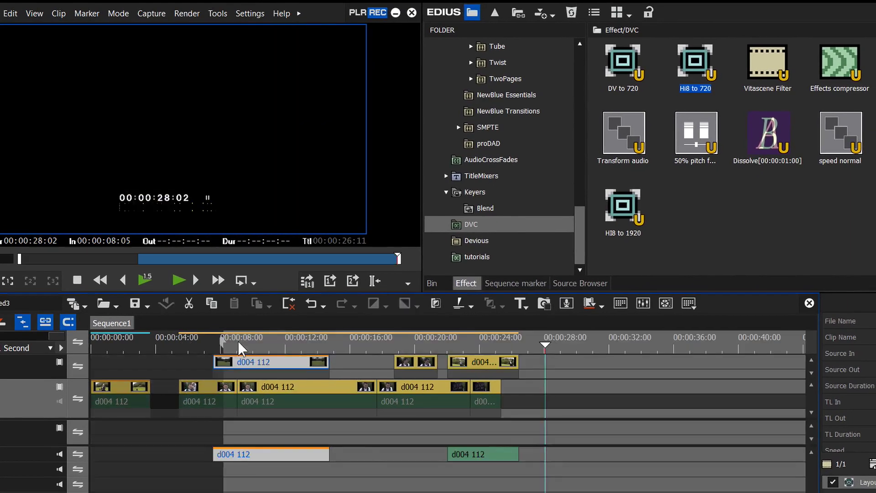
{"action": "left_click", "coordinate": [223, 348]}
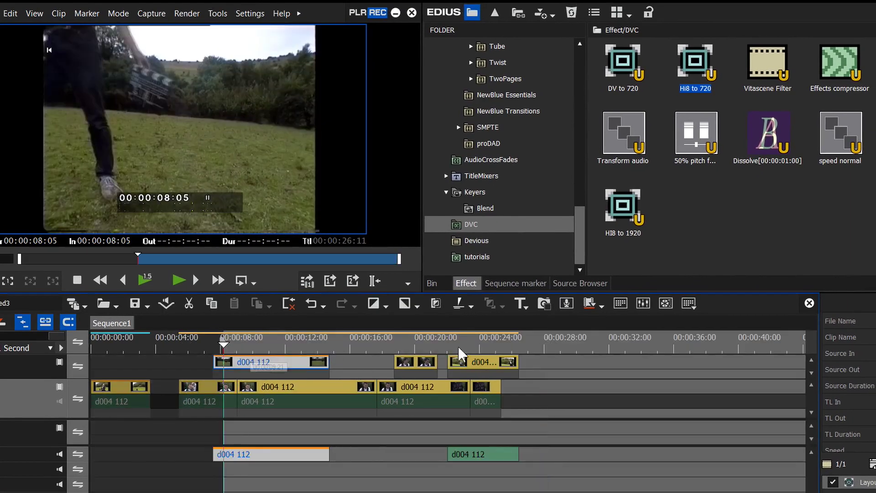
{"action": "left_click", "coordinate": [542, 341]}
- Drag the selected clips into the bin as Sequence1 - (1) and open it
{"action": "key", "text": "b"}
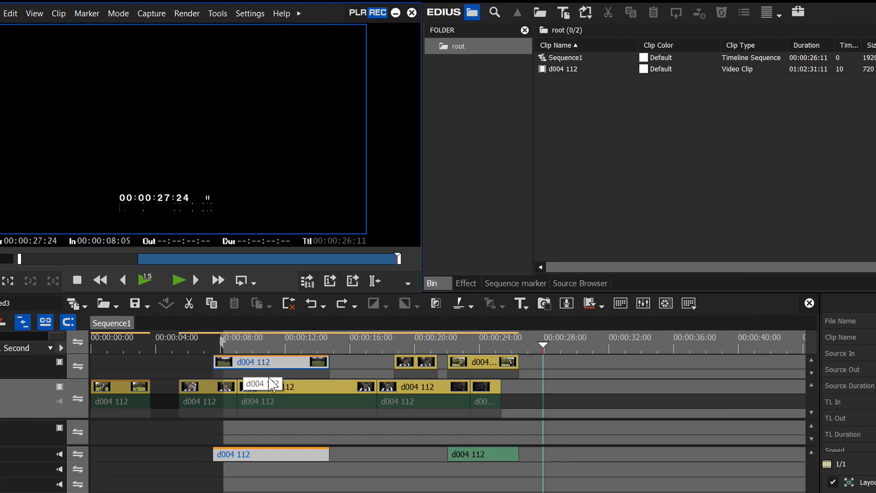
{"action": "left_click_drag", "start_coordinate": [242, 369], "coordinate": [550, 92]}
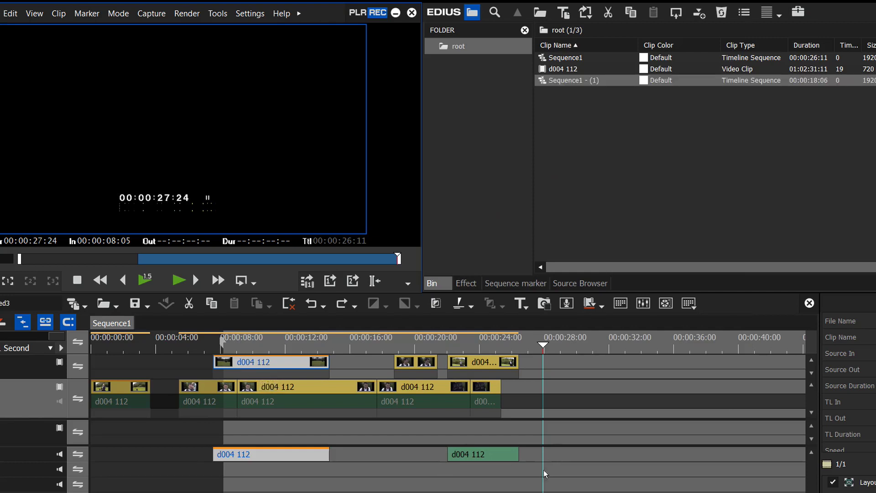
{"action": "double_click", "coordinate": [550, 82]}
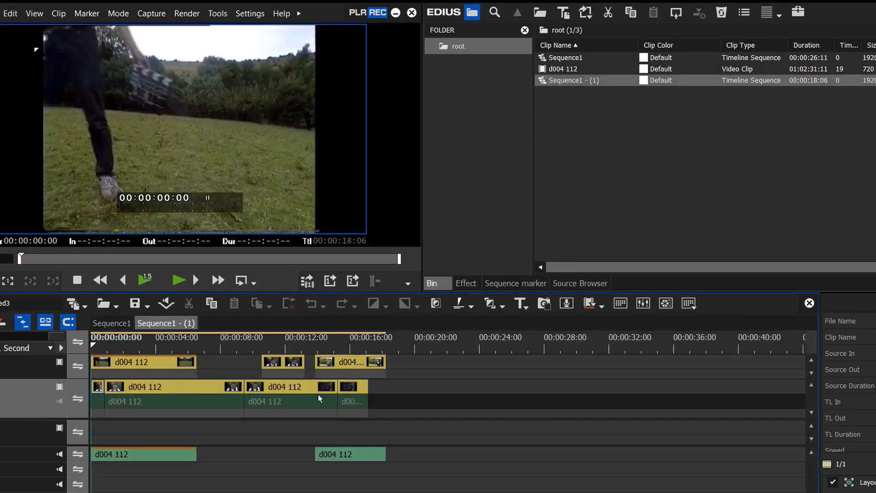
- From Sequence1, drag the top-track clip into the bin as Sequence1 - (2) and open it
{"action": "left_click", "coordinate": [118, 325]}
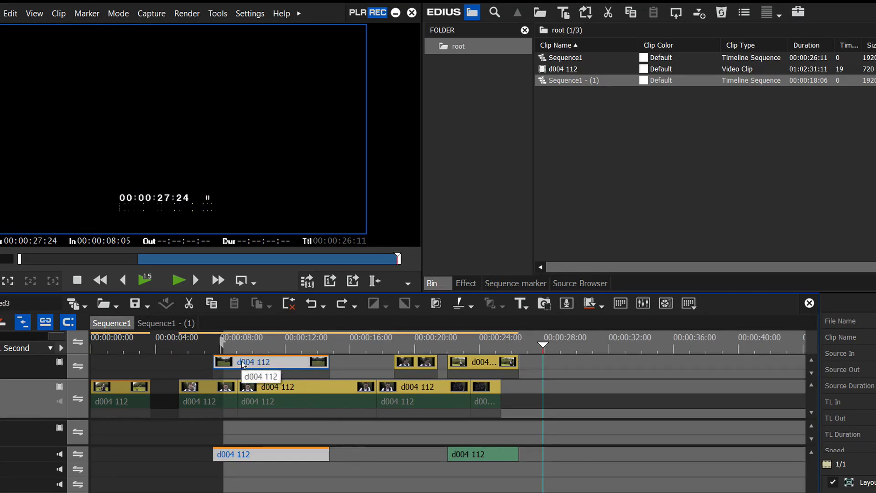
{"action": "left_click_drag", "start_coordinate": [242, 363], "coordinate": [532, 91]}
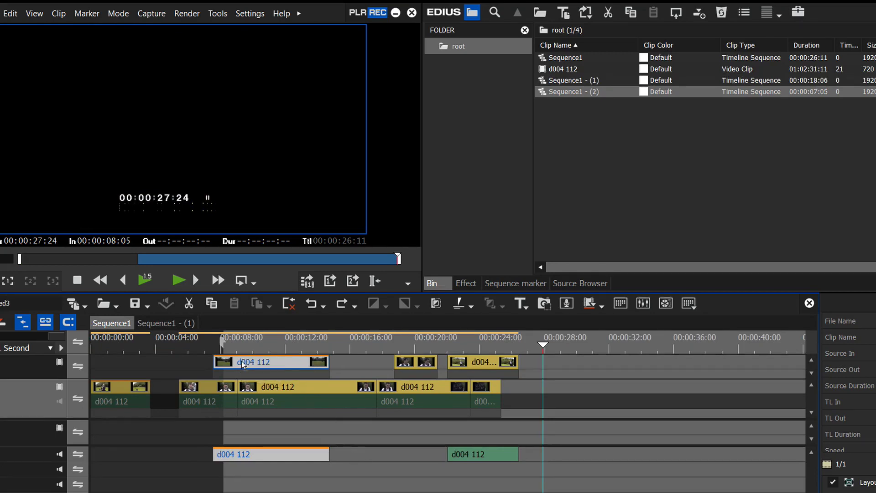
{"action": "double_click", "coordinate": [542, 92]}
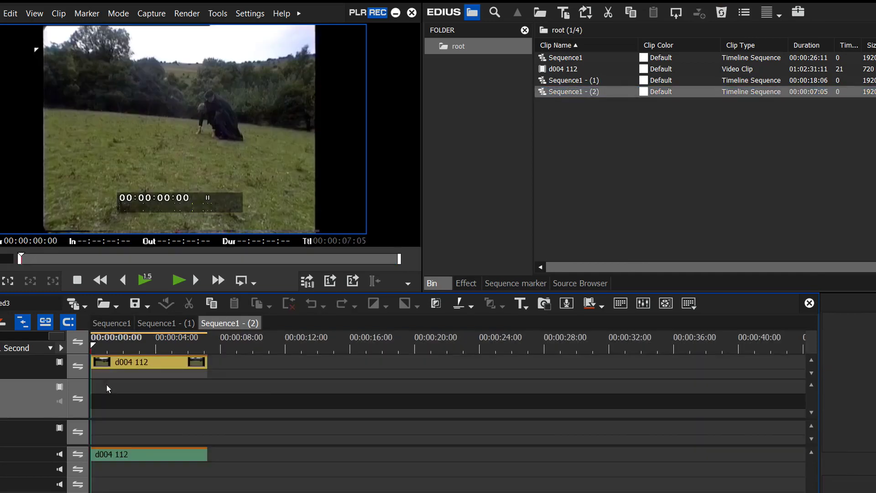
- Back in Sequence1, assign Shift+S to Convert In/Out to Sequence in the Keyboard Shortcut settings
{"action": "left_click", "coordinate": [123, 323]}
{"action": "left_click", "coordinate": [250, 13]}
{"action": "left_click", "coordinate": [261, 45]}
{"action": "left_click", "coordinate": [478, 244]}
{"action": "double_click", "coordinate": [480, 245]}
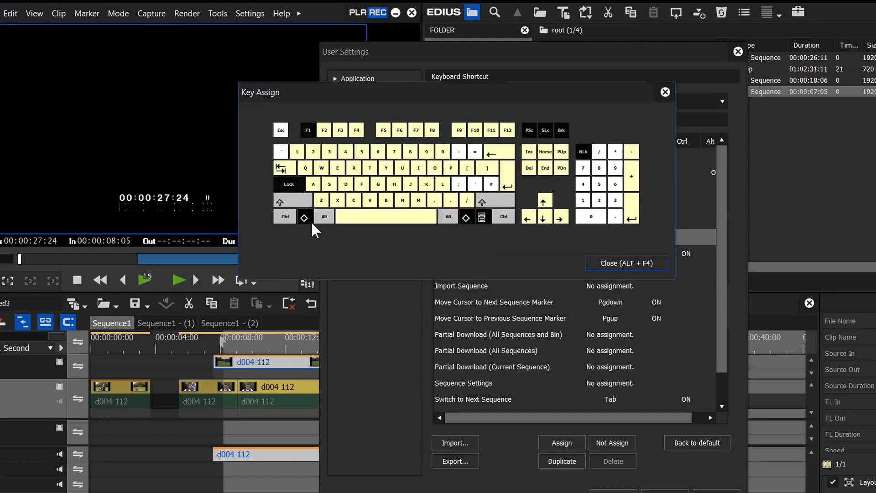
{"action": "left_click", "coordinate": [293, 201]}
{"action": "left_click", "coordinate": [330, 184]}
{"action": "key", "text": "Return"}
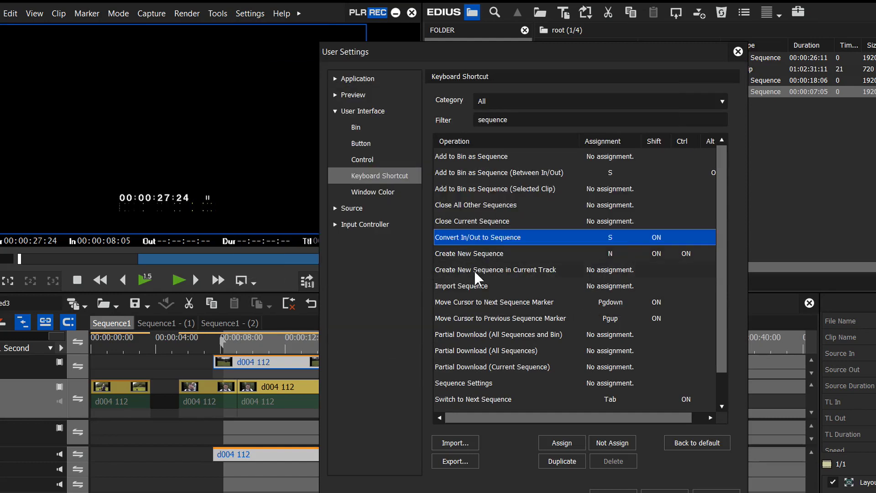
- Assign Alt+S to Create New Sequence in Current Track, then press Alt+S to nest the marked range
{"action": "left_click", "coordinate": [476, 272]}
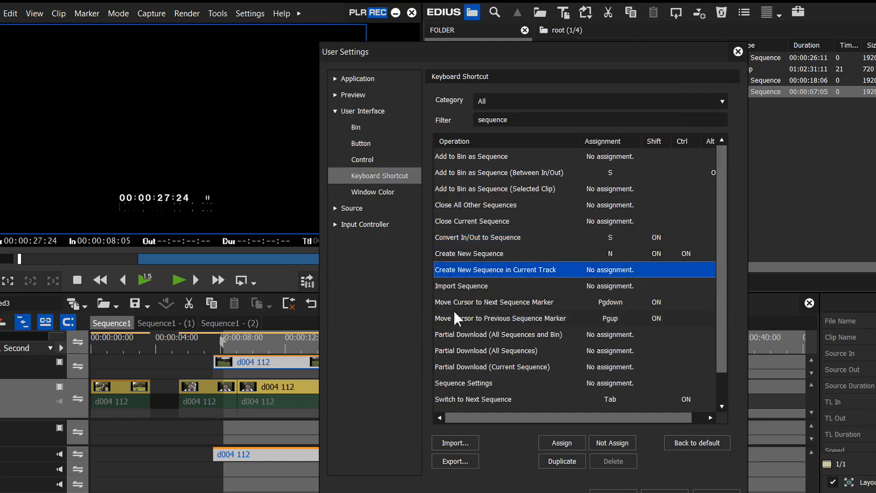
{"action": "double_click", "coordinate": [498, 271]}
{"action": "left_click", "coordinate": [324, 216]}
{"action": "left_click", "coordinate": [329, 184]}
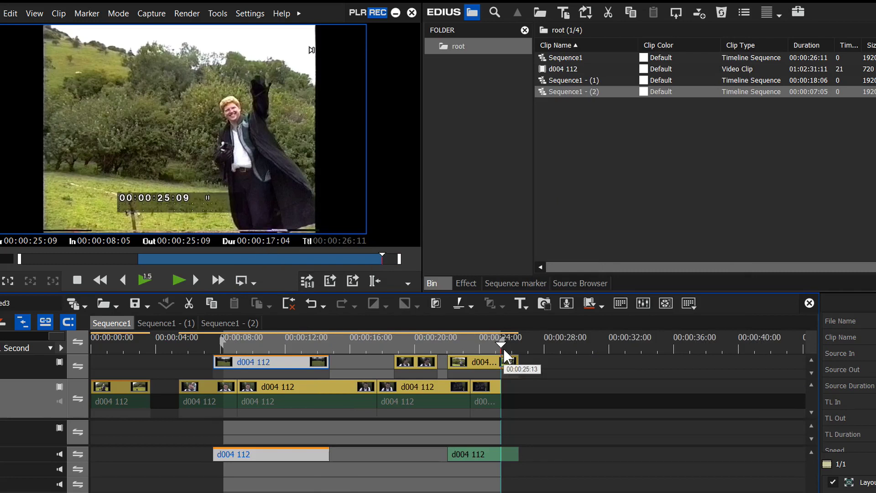
{"action": "key", "text": "alt+s"}
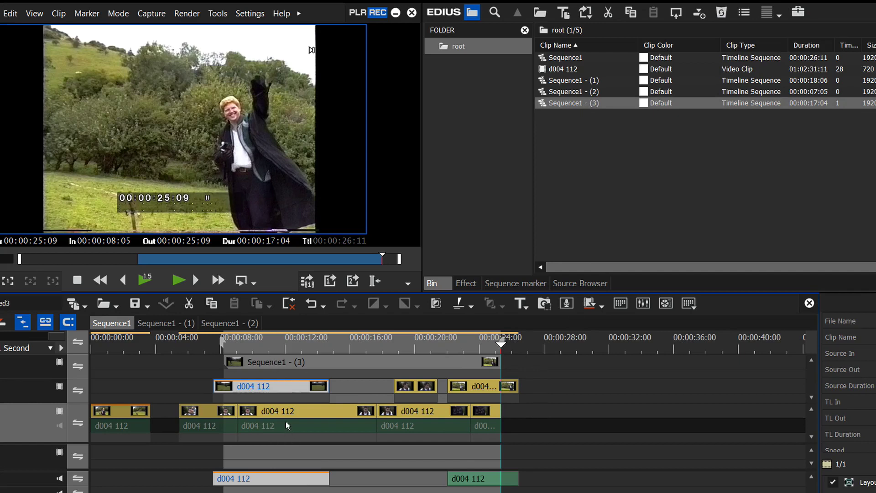
- Select the Sequence1 - (3) nested clip on the top track and open it in its own tab
{"action": "left_click", "coordinate": [287, 364]}
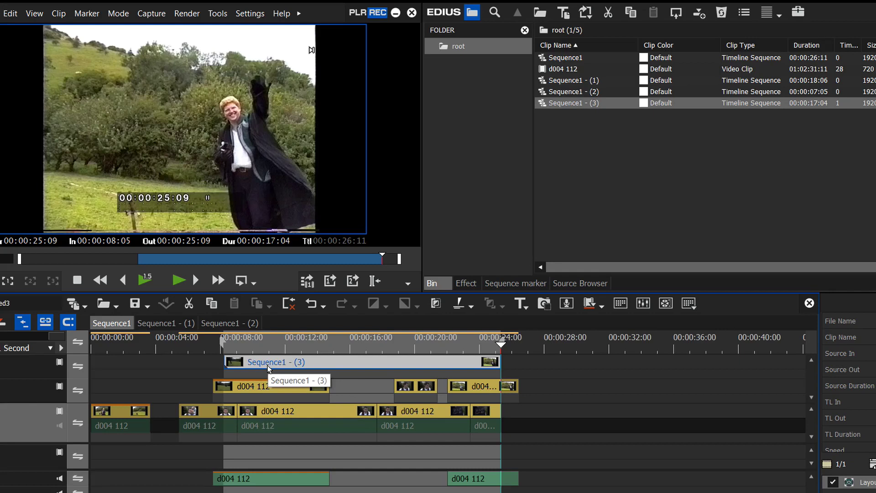
{"action": "double_click", "coordinate": [294, 363]}
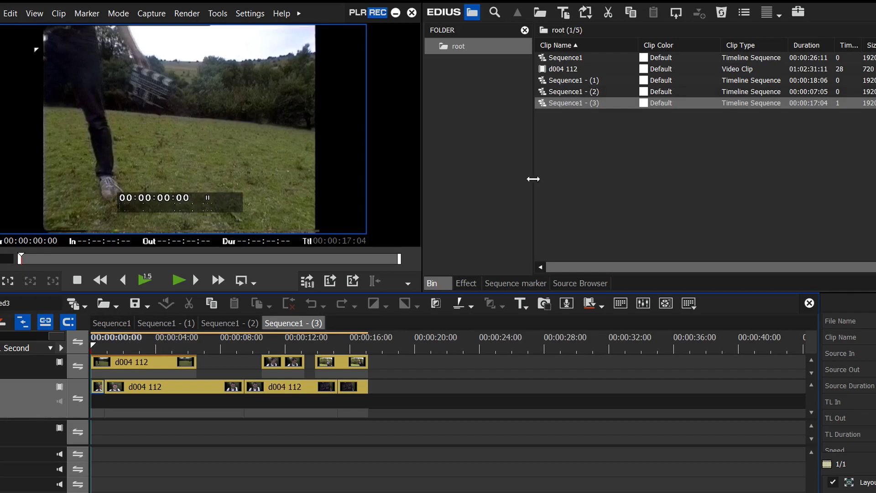
- Return to the Sequence1 tab and park the playhead at 00:00:12:10
{"action": "left_click", "coordinate": [122, 323]}
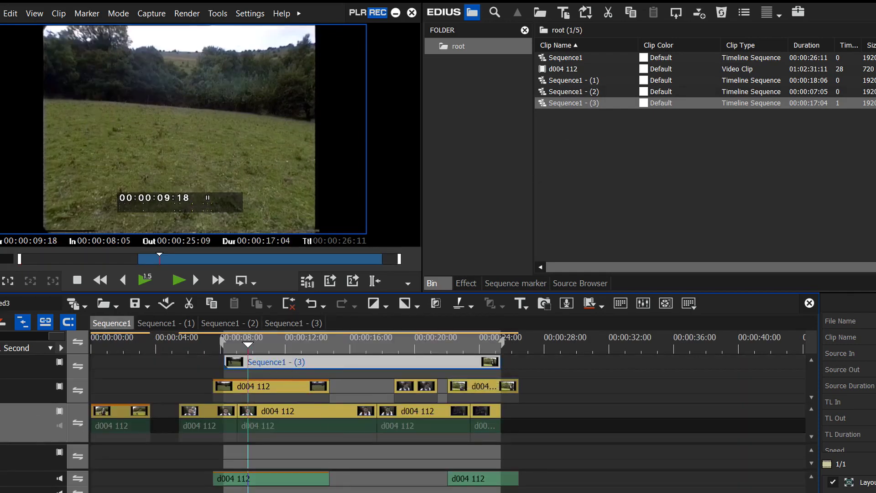
{"action": "left_click", "coordinate": [291, 371]}
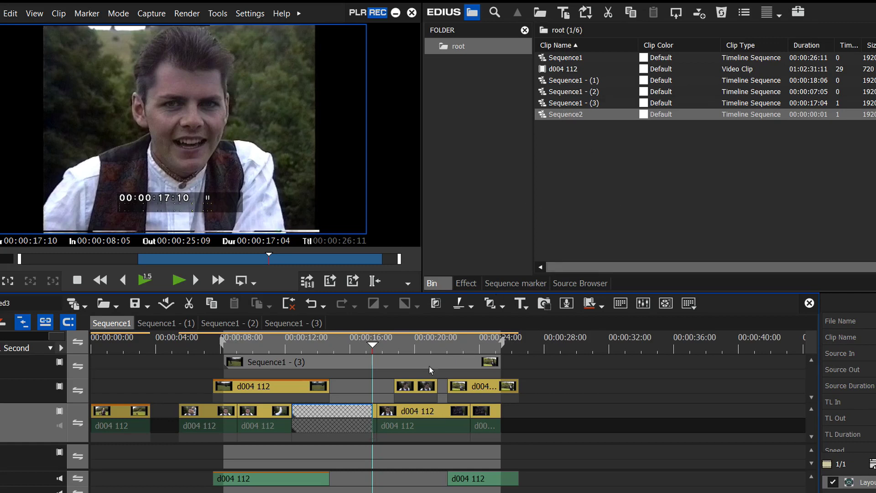
- Check the empty Sequence2, delete the Sequence1 - (3) clip, and create an empty Sequence3 on track 3 V
{"action": "double_click", "coordinate": [326, 413]}
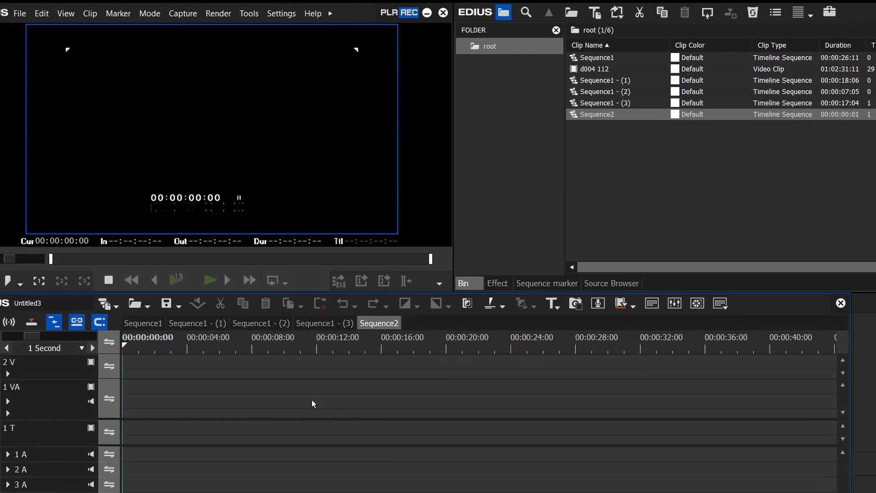
{"action": "key", "text": "ctrl+Tab"}
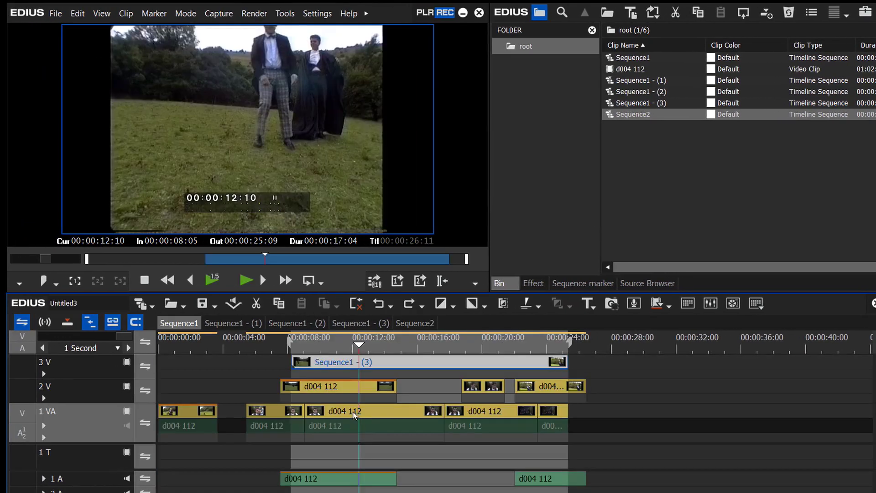
{"action": "left_click", "coordinate": [22, 414]}
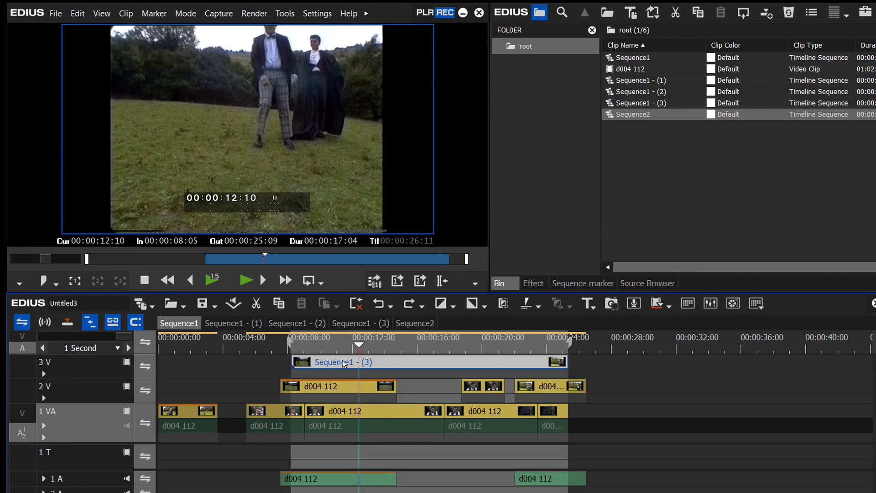
{"action": "key", "text": "Delete"}
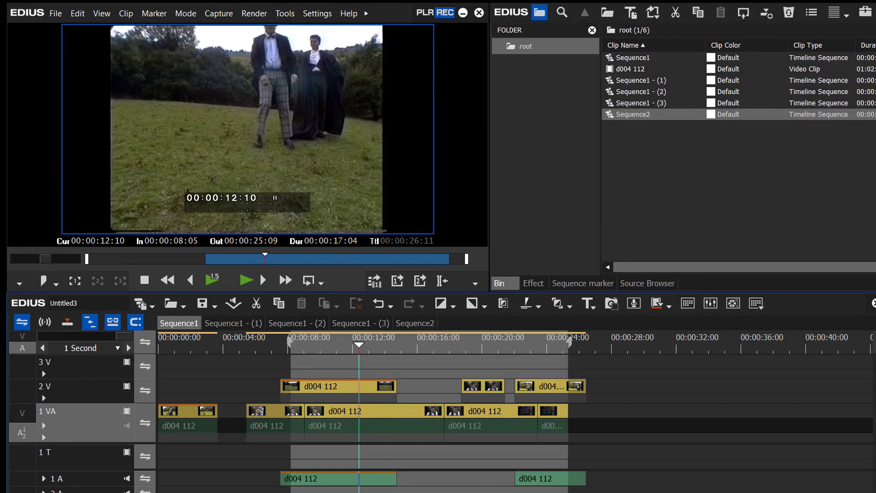
{"action": "left_click_drag", "start_coordinate": [24, 413], "coordinate": [23, 371]}
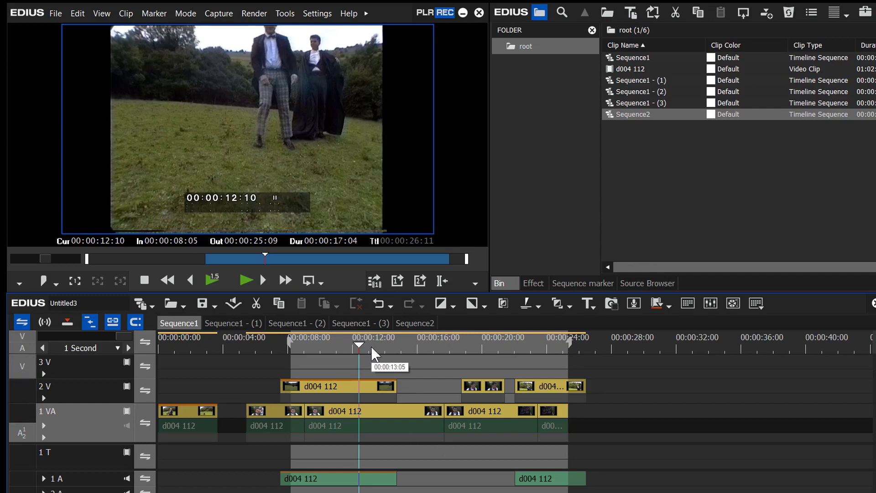
{"action": "key", "text": "]"}
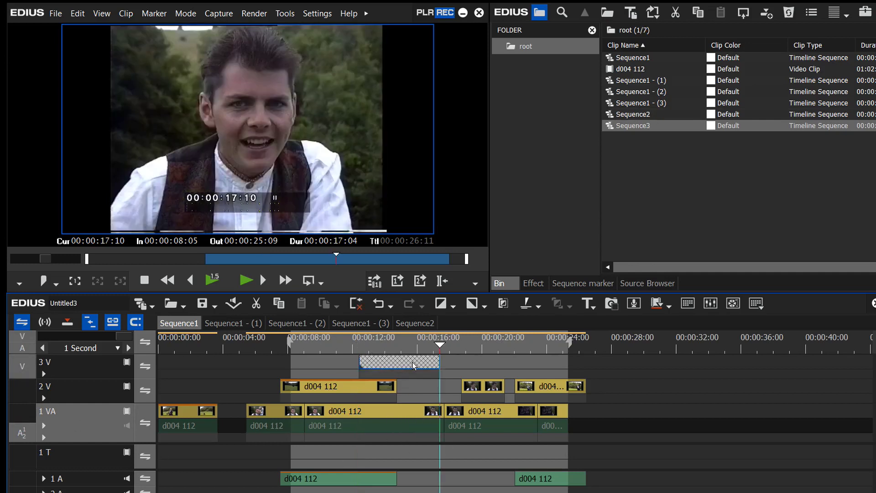
- Copy the clips beneath into Sequence3, then extend its clip in Sequence1 to full length
{"action": "left_click_drag", "start_coordinate": [426, 383], "coordinate": [388, 440]}
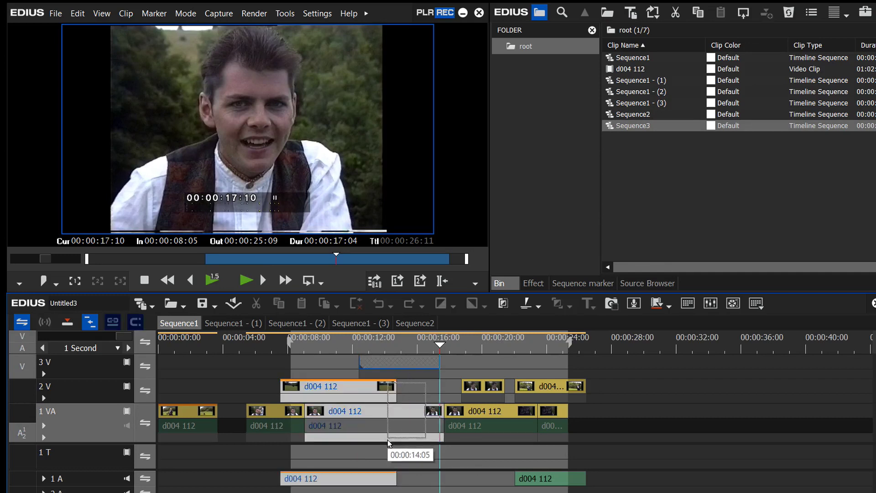
{"action": "double_click", "coordinate": [401, 363]}
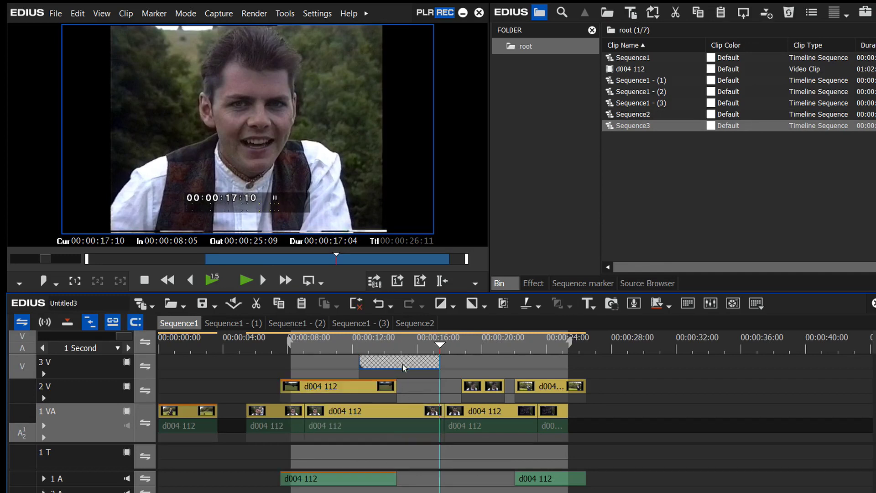
{"action": "left_click", "coordinate": [183, 352]}
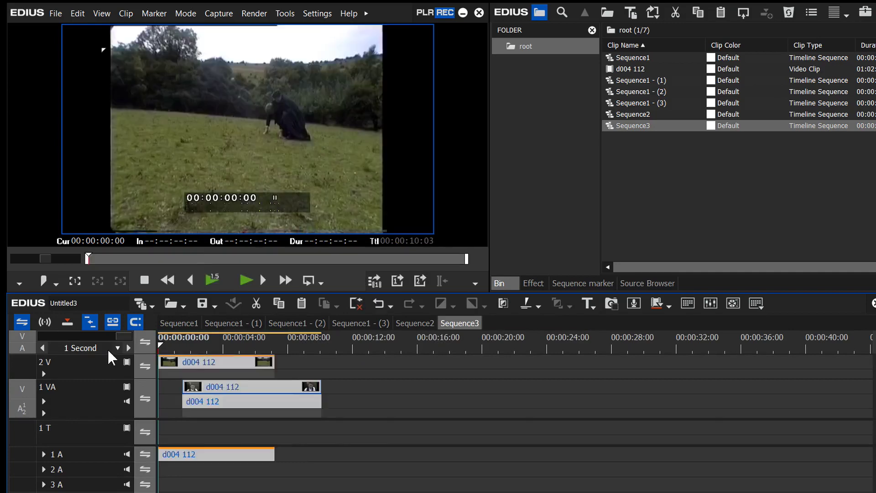
{"action": "left_click", "coordinate": [178, 322]}
{"action": "left_click", "coordinate": [449, 364]}
{"action": "left_click_drag", "start_coordinate": [448, 364], "coordinate": [524, 363]}
{"action": "left_click", "coordinate": [371, 365]}
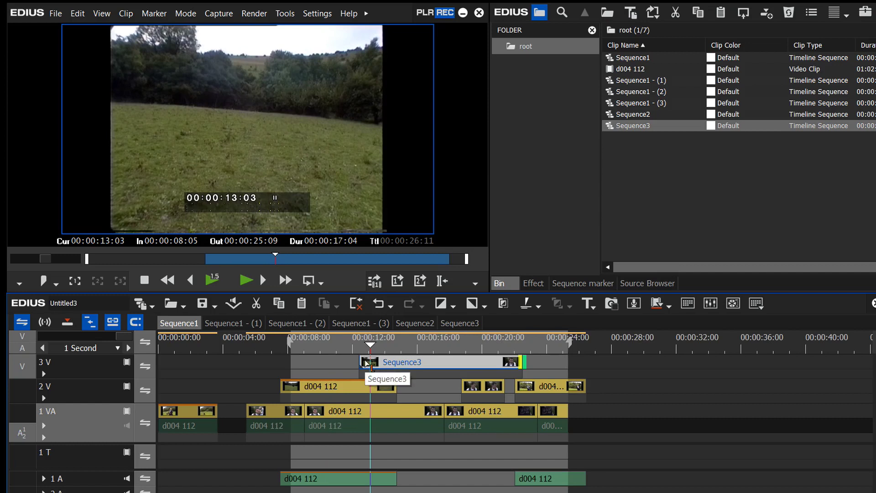
- Review the sequence-related keyboard shortcut assignments in User Settings, then close the window
{"action": "left_click", "coordinate": [317, 347]}
{"action": "left_click", "coordinate": [318, 13]}
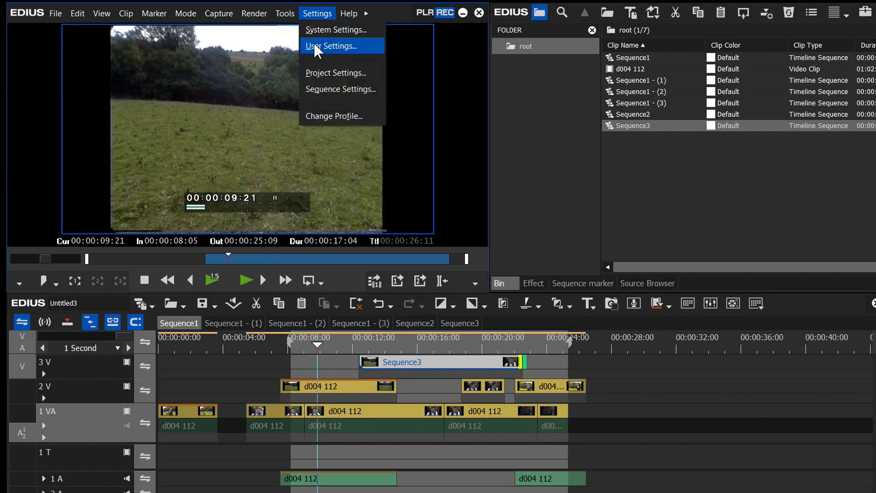
{"action": "left_click", "coordinate": [333, 46]}
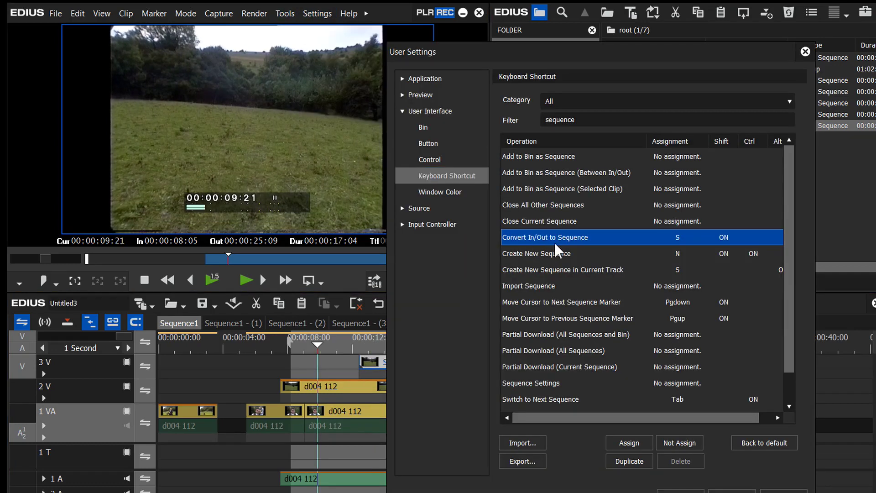
{"action": "key", "text": "Escape"}
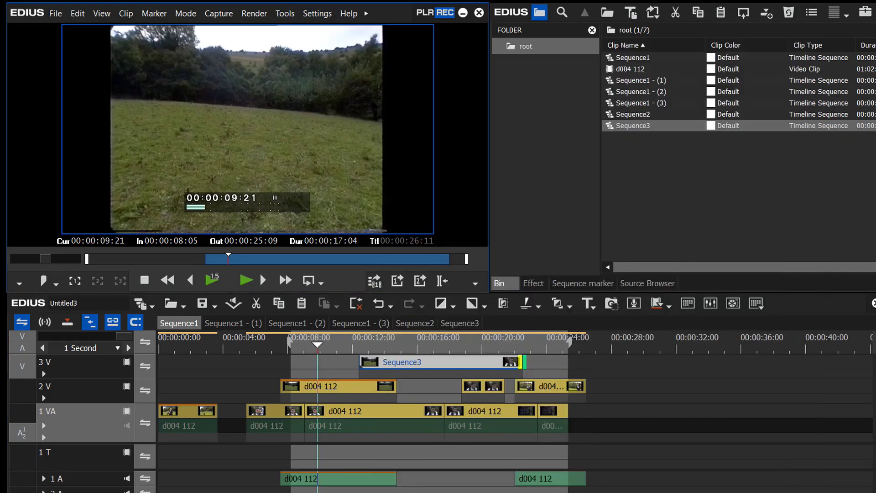
- Return the playhead to the start of Sequence1 and enlarge the preview area
{"action": "left_click", "coordinate": [186, 346]}
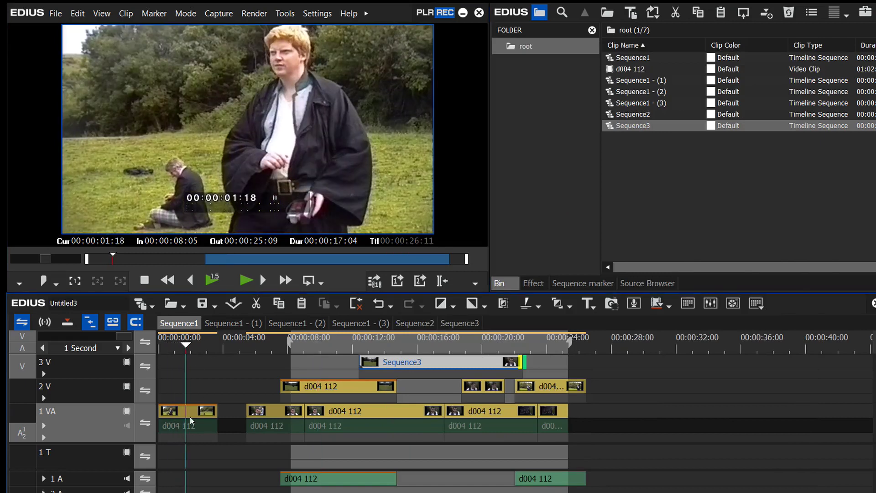
{"action": "left_click", "coordinate": [162, 343]}
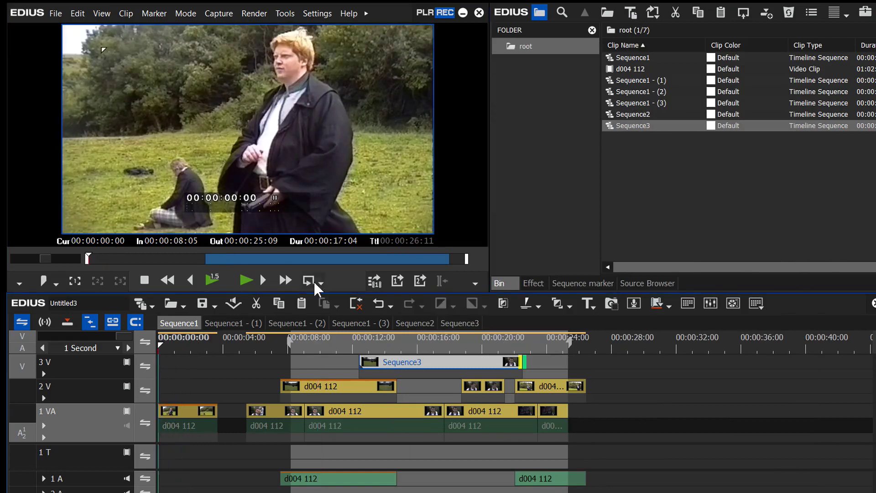
{"action": "left_click_drag", "start_coordinate": [380, 287], "coordinate": [407, 358]}
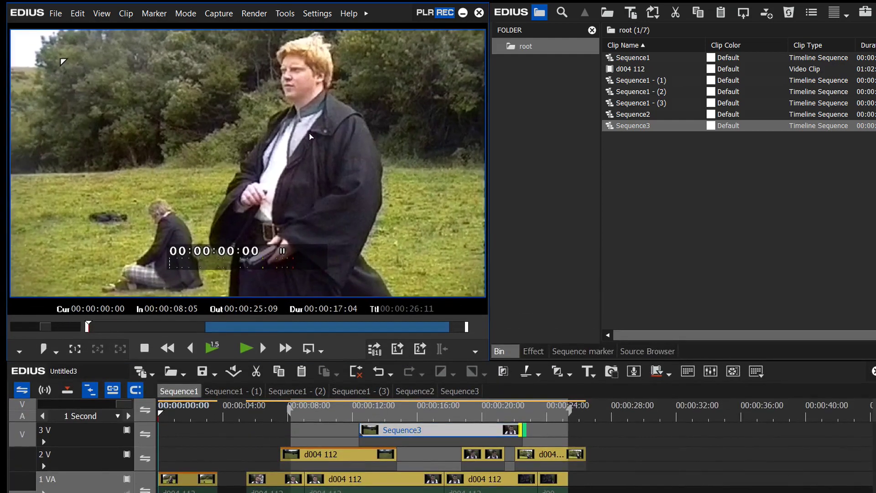
- Clear In/Out and apply the Devious Denoise 1 preset to the first d004 112 clip on 1 VA
{"action": "left_click", "coordinate": [533, 351]}
{"action": "left_click", "coordinate": [543, 305]}
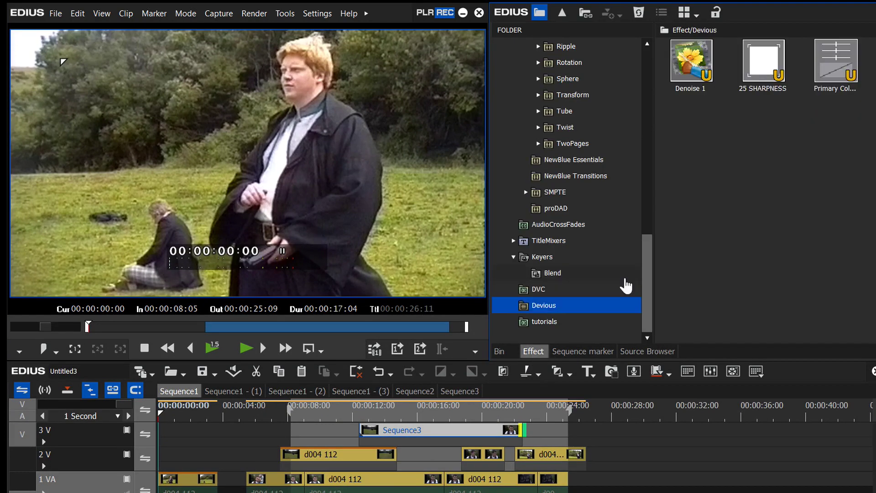
{"action": "key", "text": "x"}
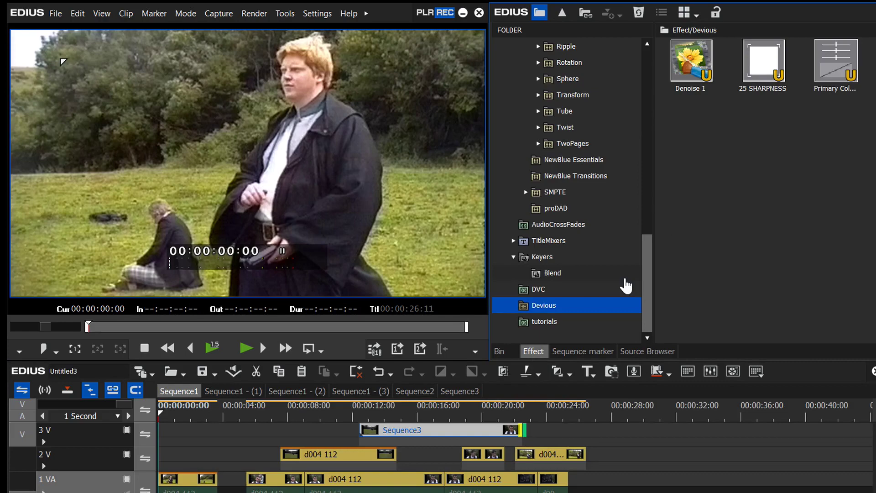
{"action": "left_click", "coordinate": [690, 57]}
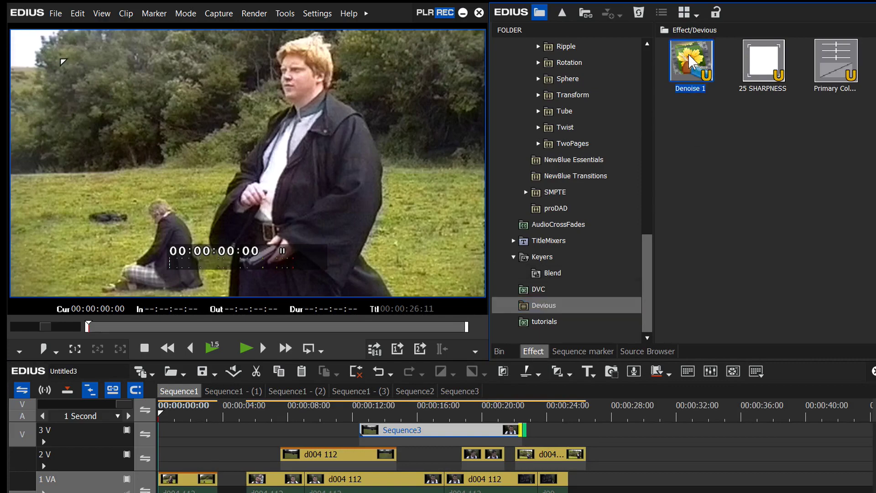
{"action": "left_click_drag", "start_coordinate": [691, 56], "coordinate": [173, 486]}
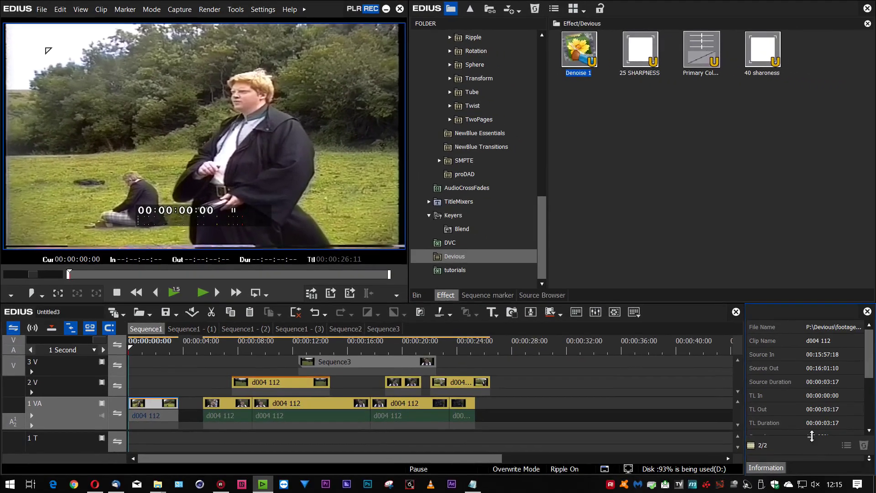
{"action": "left_click_drag", "start_coordinate": [812, 436], "coordinate": [811, 364]}
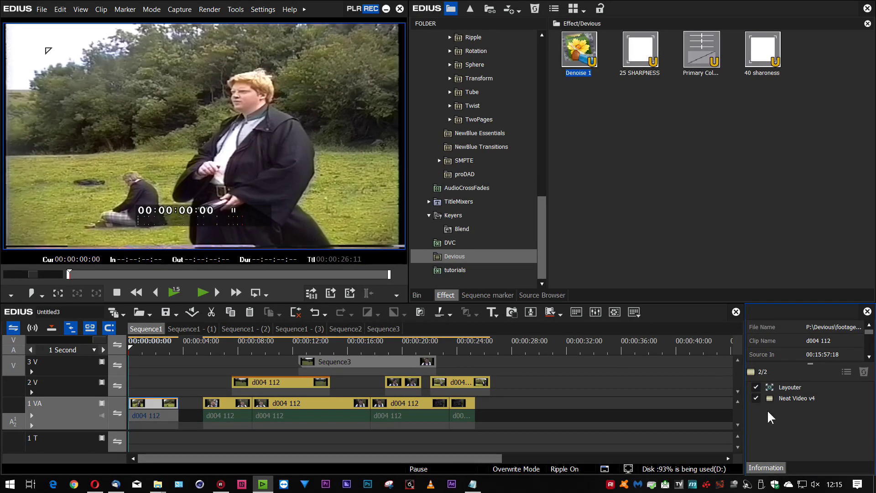
- Compare Layouter and Neat Video v4, delete Neat Video v4, and mark In/Out 00:00:00:00–00:00:03:17
{"action": "left_click", "coordinate": [756, 387]}
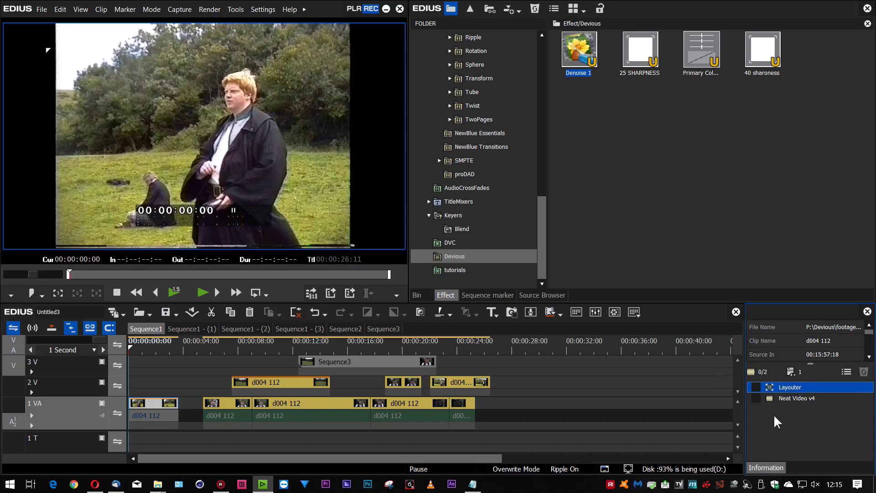
{"action": "left_click", "coordinate": [756, 387]}
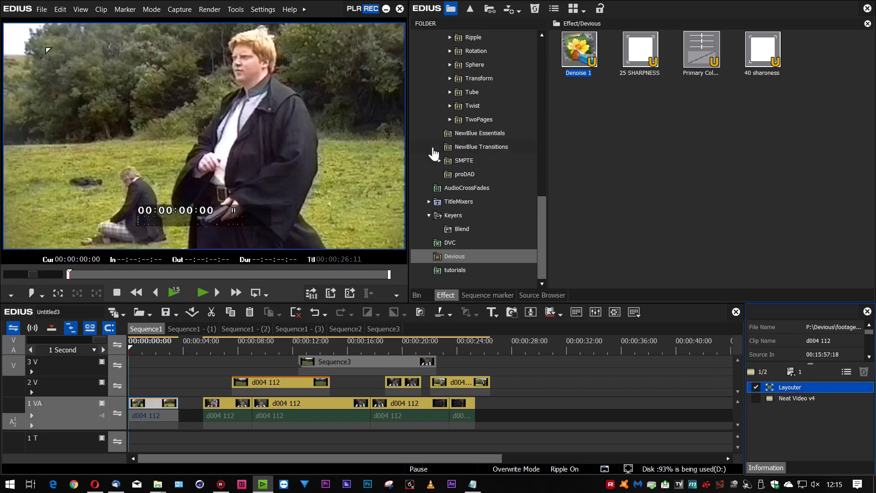
{"action": "left_click", "coordinate": [756, 399]}
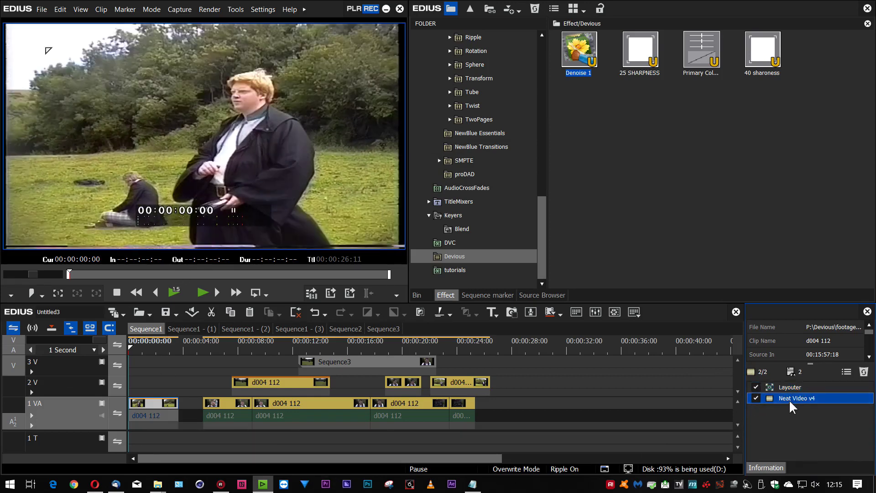
{"action": "left_click_drag", "start_coordinate": [789, 405], "coordinate": [791, 391]}
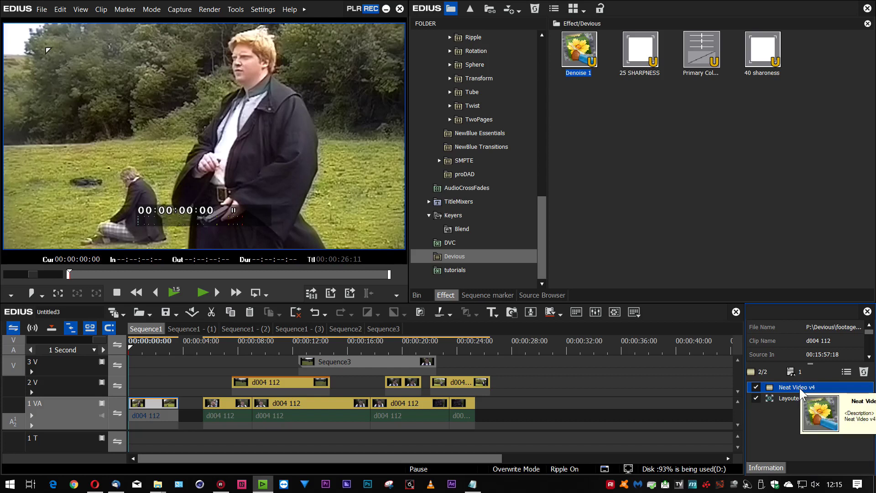
{"action": "left_click", "coordinate": [864, 371]}
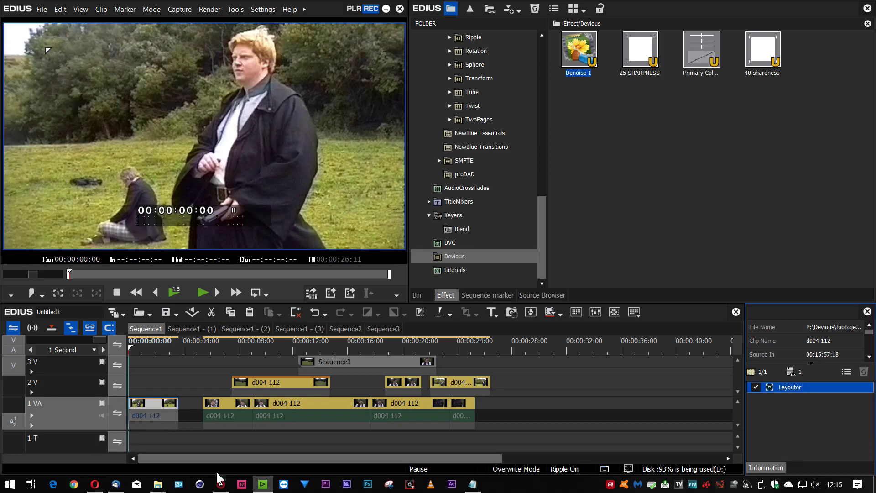
{"action": "key", "text": "z"}
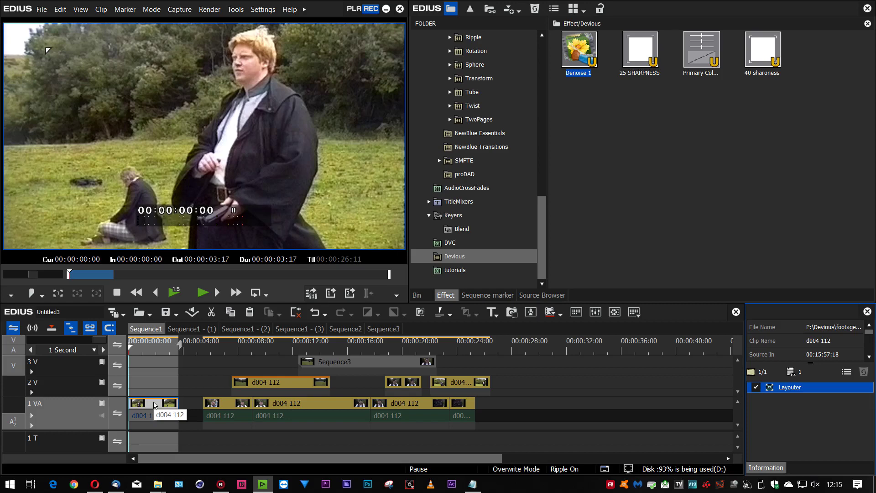
- Copy the first clip onto 2 V, apply Denoise 1, and move Neat Video v4 above Layouter
{"action": "left_click_drag", "start_coordinate": [155, 405], "coordinate": [151, 387]}
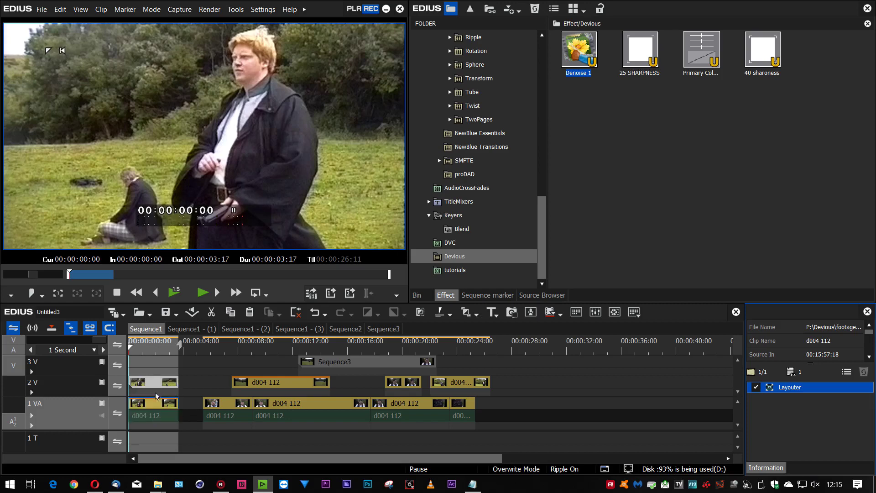
{"action": "left_click_drag", "start_coordinate": [161, 354], "coordinate": [149, 356]}
{"action": "left_click_drag", "start_coordinate": [591, 57], "coordinate": [162, 384]}
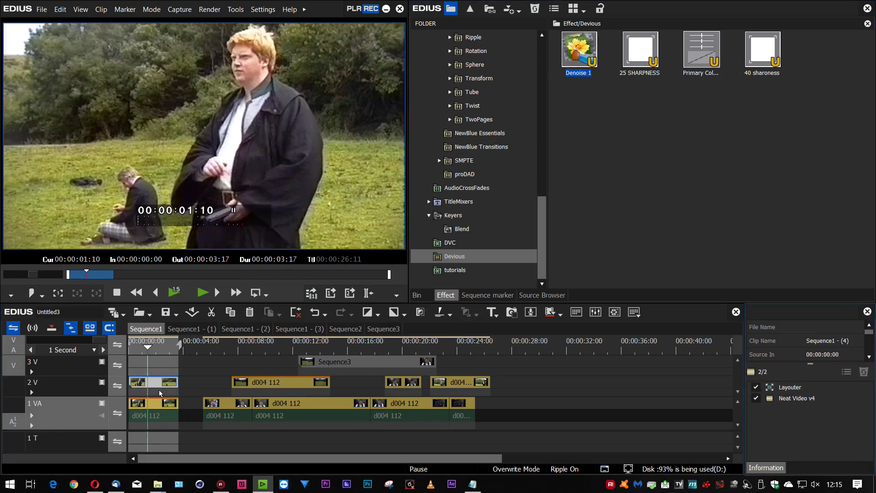
{"action": "left_click_drag", "start_coordinate": [808, 401], "coordinate": [807, 388]}
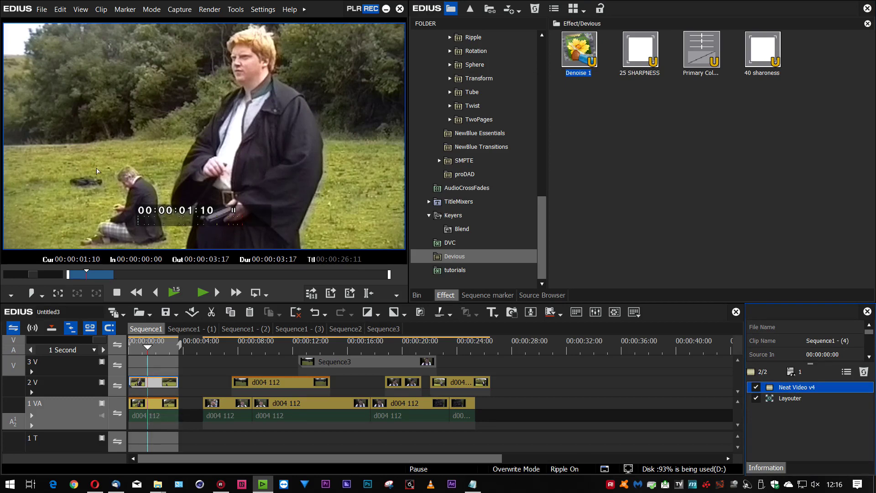
{"action": "left_click", "coordinate": [140, 361]}
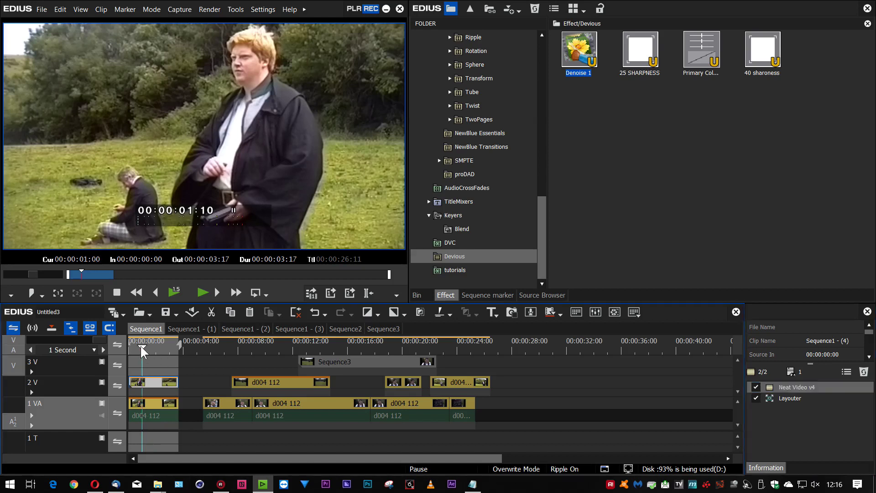
{"action": "key", "text": "space"}
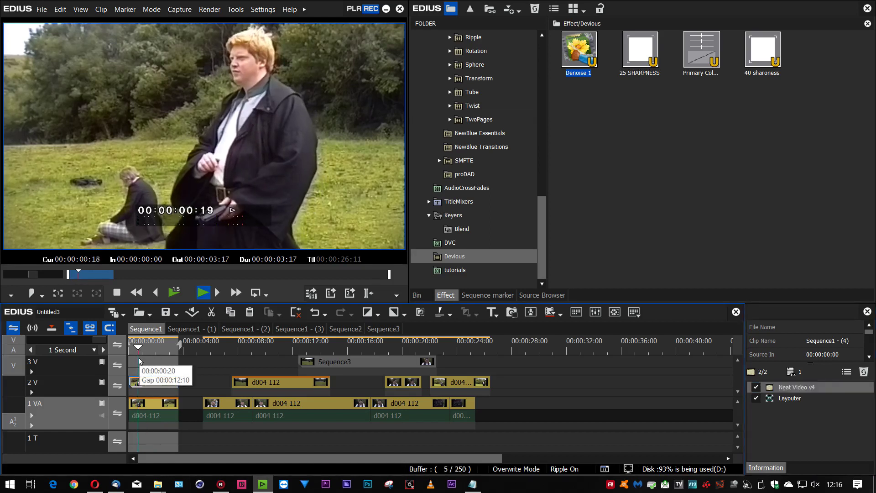
{"action": "key", "text": "space"}
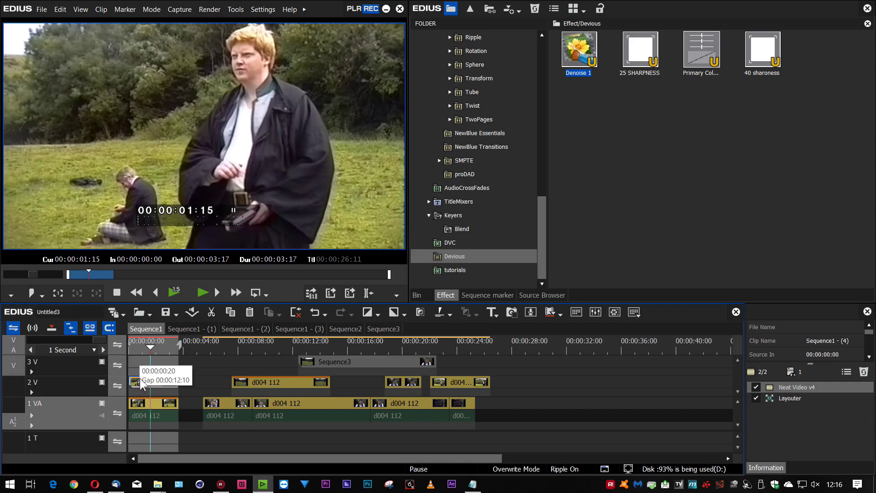
{"action": "left_click", "coordinate": [159, 345]}
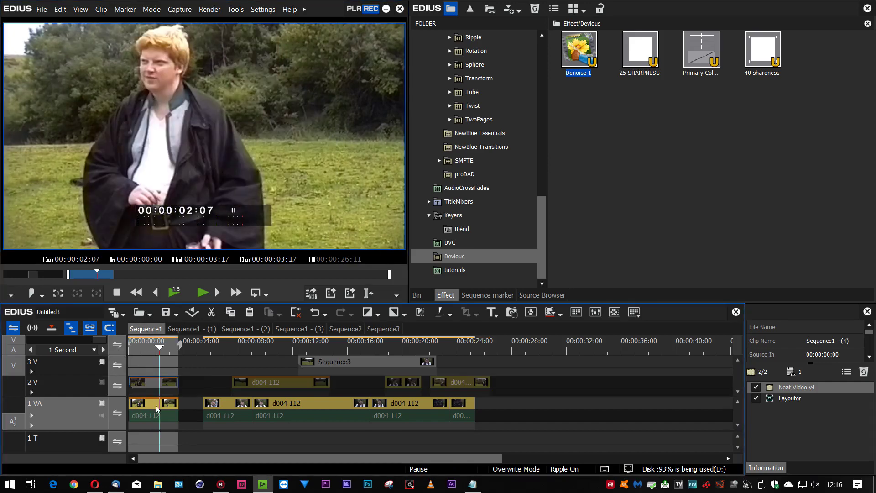
{"action": "key", "text": "Left"}
{"action": "key", "text": "Left"}
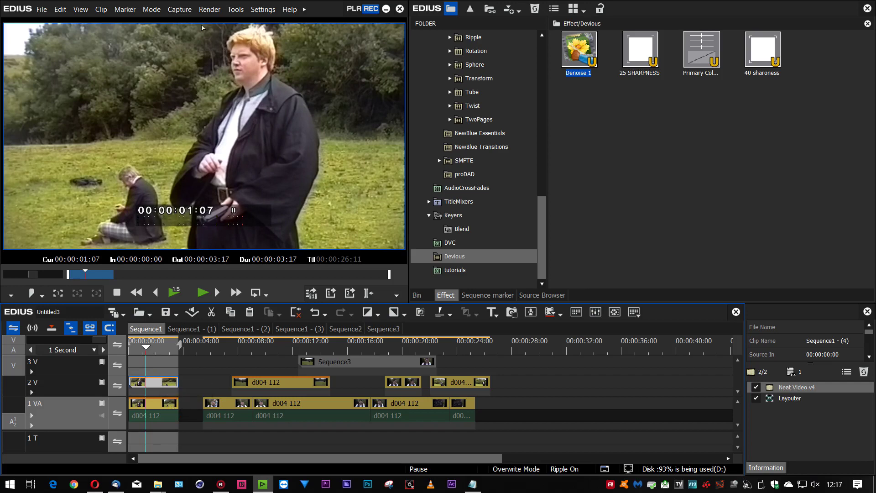
- Render the 00:00:00:00–00:00:03:17 range with Render and Add to Timeline
{"action": "left_click", "coordinate": [210, 9]}
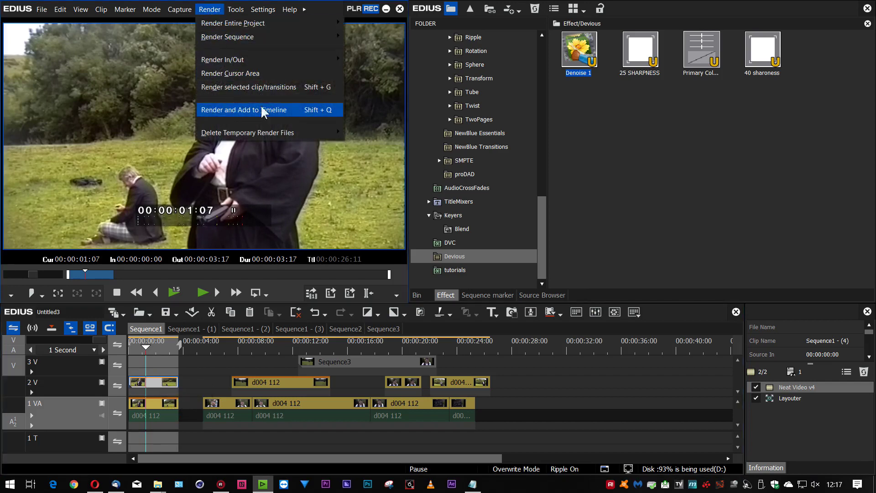
{"action": "left_click", "coordinate": [303, 110]}
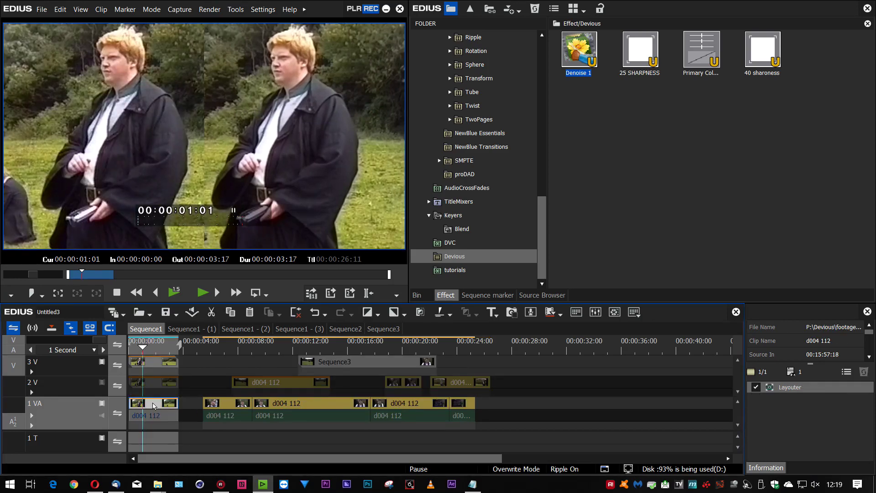
- Mark 00:00:05:11–00:00:26:11 and nest it as Sequence1 - (5) on new track 4 V
{"action": "left_click", "coordinate": [155, 385]}
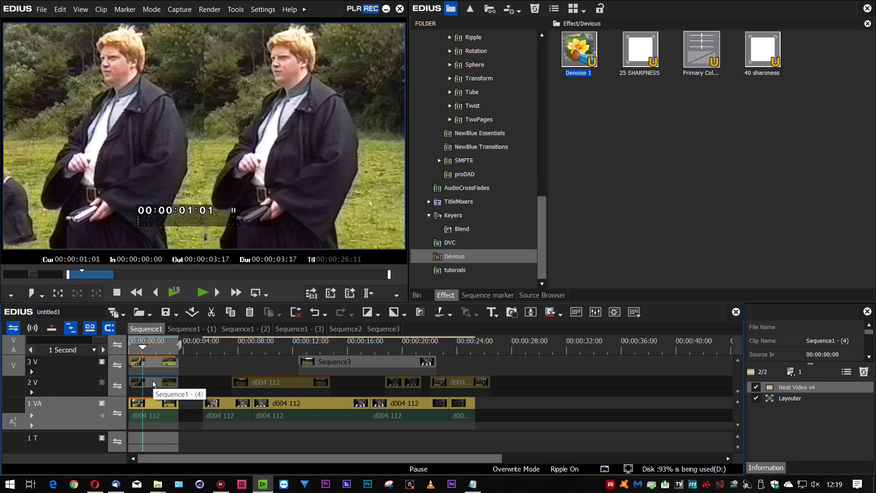
{"action": "key", "text": "ctrl+z"}
{"action": "left_click_drag", "start_coordinate": [229, 349], "coordinate": [209, 352]}
{"action": "left_click", "coordinate": [261, 351]}
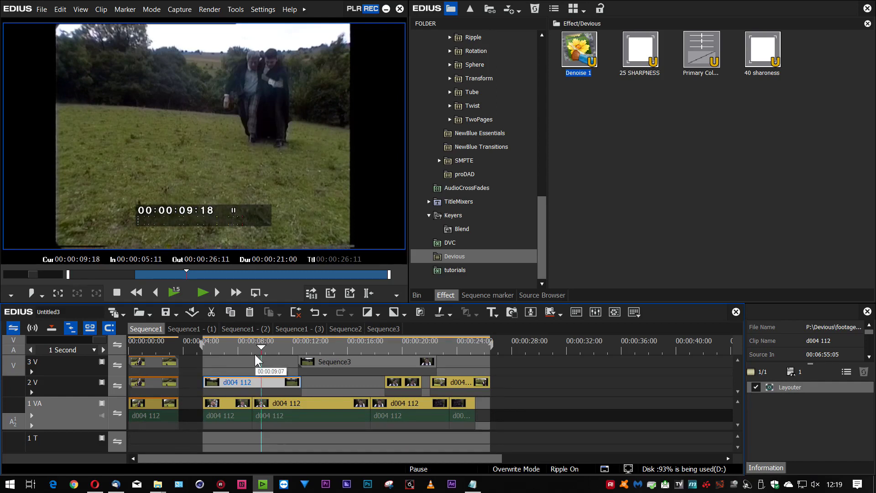
{"action": "key", "text": "ctrl+shift+q"}
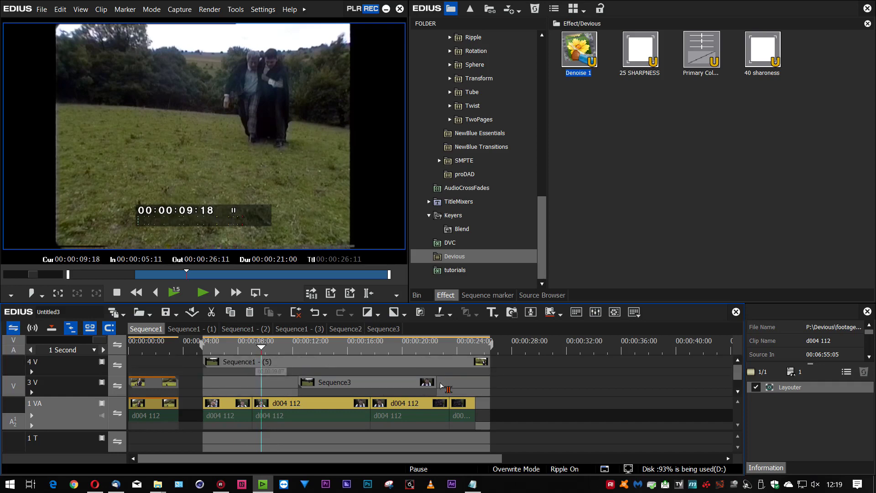
{"action": "left_click", "coordinate": [235, 365]}
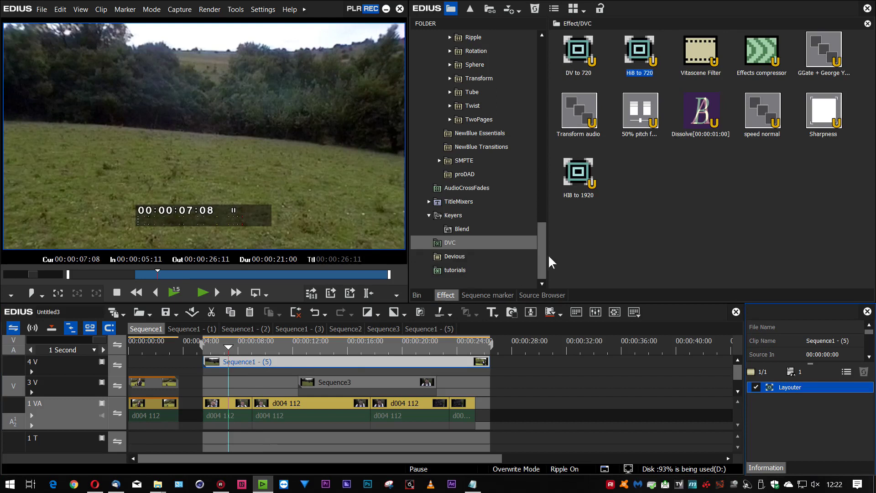
- Add the proDAD Vitascene Filter to the Sequence1 - (5) nested clip
{"action": "left_click", "coordinate": [470, 177]}
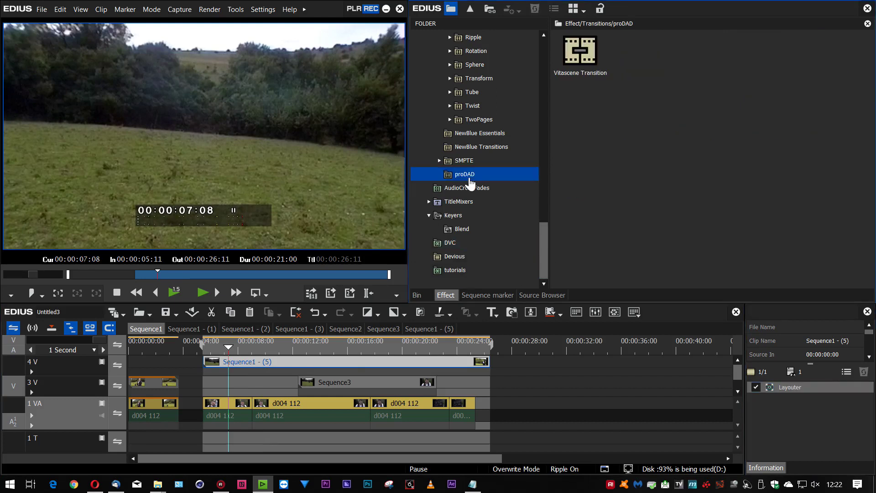
{"action": "left_click_drag", "start_coordinate": [544, 251], "coordinate": [544, 132]}
{"action": "left_click", "coordinate": [465, 106]}
{"action": "left_click_drag", "start_coordinate": [581, 50], "coordinate": [244, 362]}
- Choose the Film Look White Diffusion #233 preset in Vitascene and return to EDIUS
{"action": "double_click", "coordinate": [779, 395]}
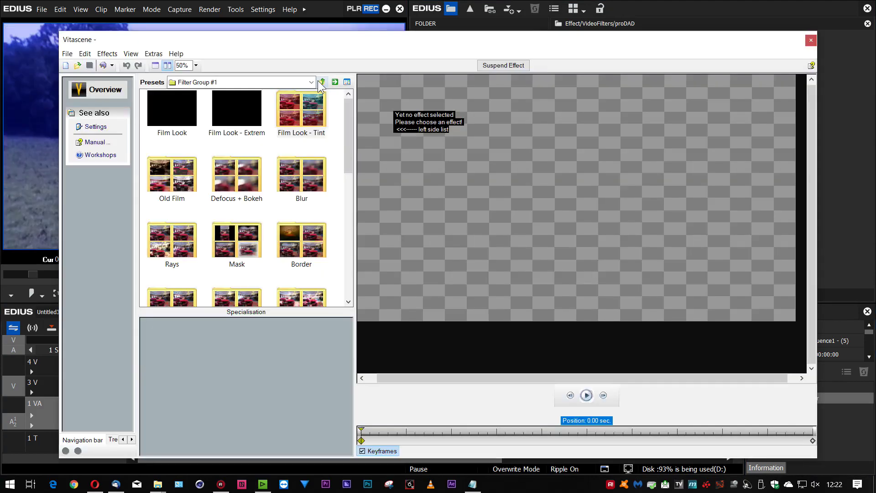
{"action": "double_click", "coordinate": [186, 103]}
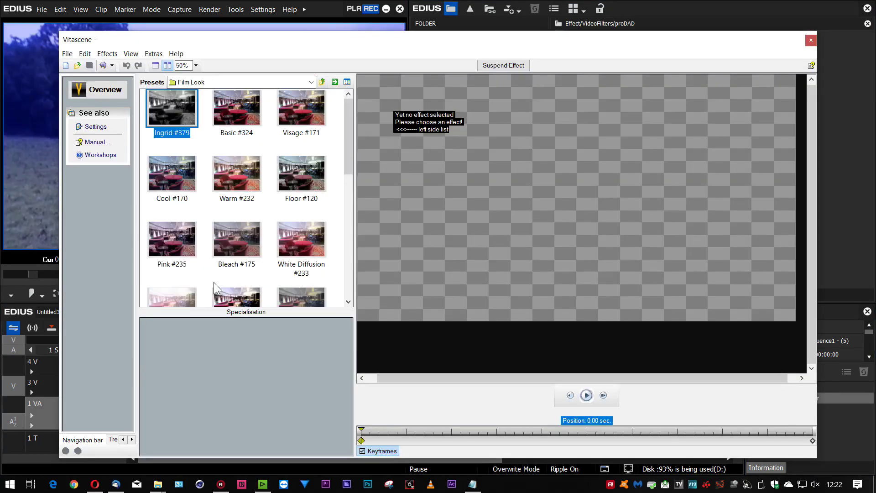
{"action": "scroll", "coordinate": [214, 282], "scroll_direction": "down", "scroll_amount": 1}
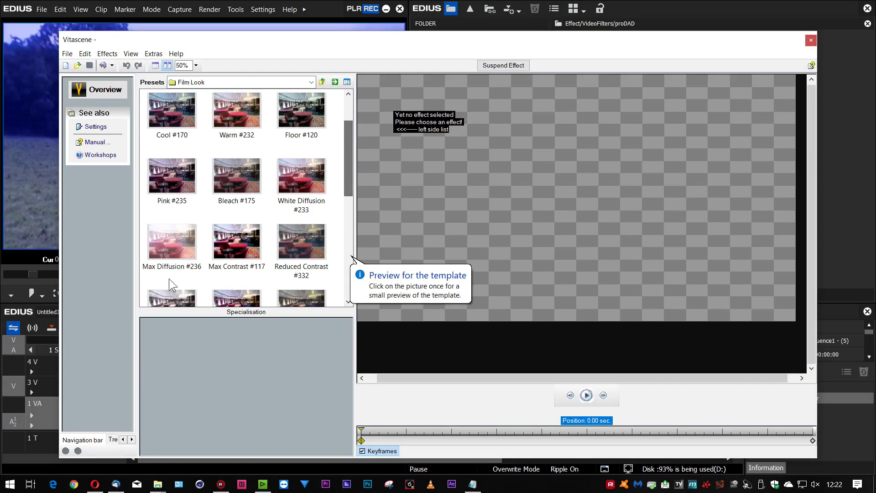
{"action": "left_click", "coordinate": [170, 256]}
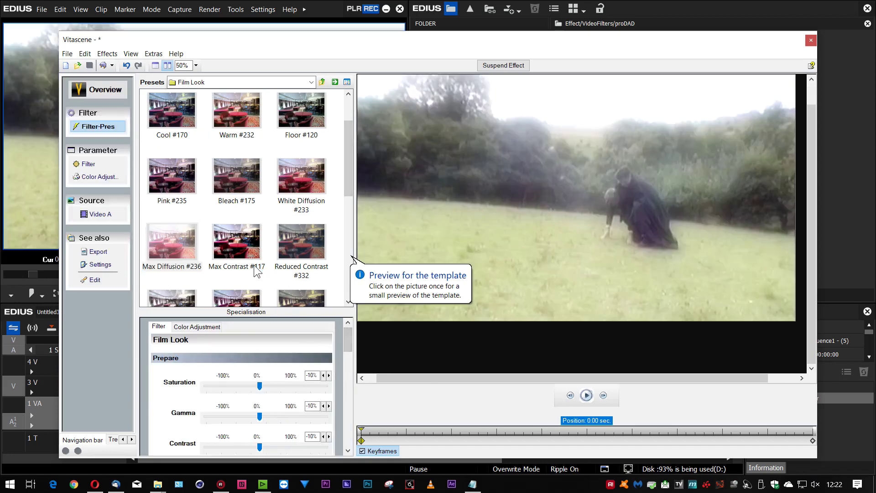
{"action": "left_click", "coordinate": [312, 181]}
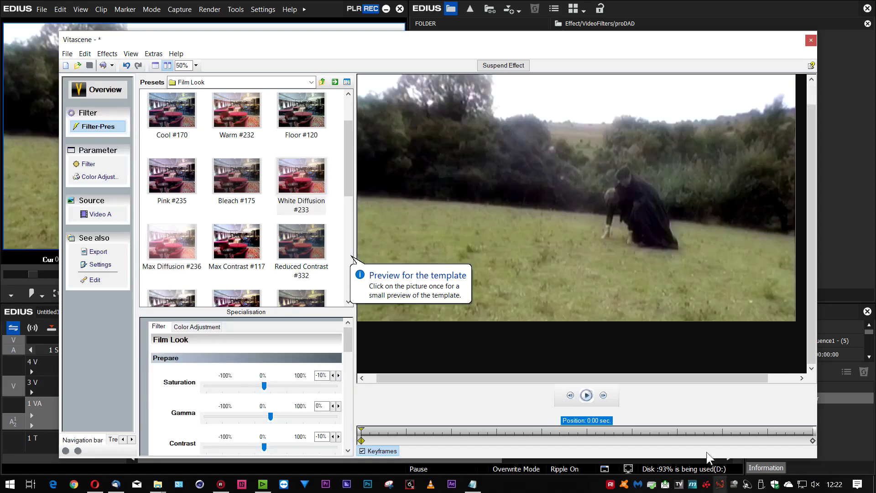
{"action": "left_click", "coordinate": [68, 53]}
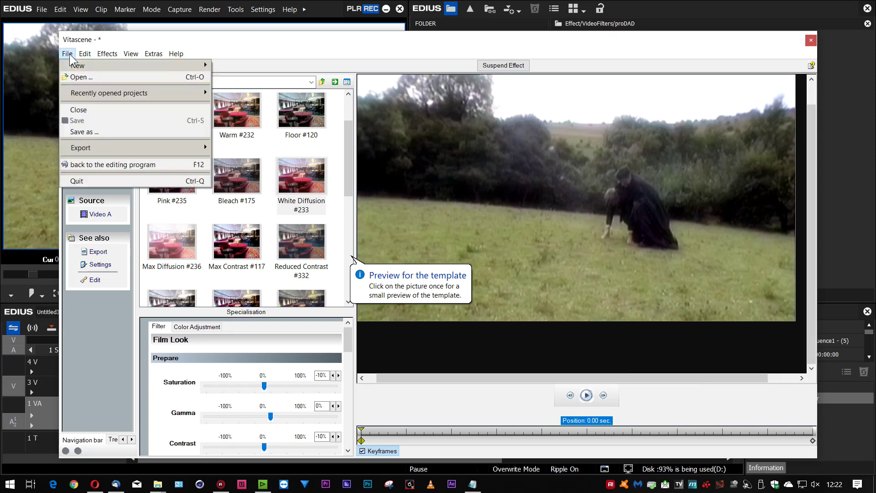
{"action": "left_click", "coordinate": [83, 165]}
{"action": "left_click_drag", "start_coordinate": [228, 346], "coordinate": [259, 346]}
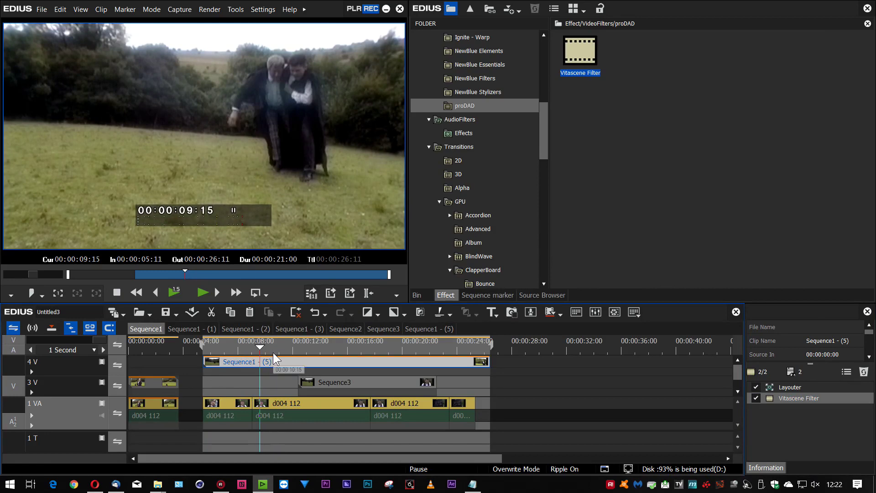
- Browse the full unfiltered keyboard shortcut list, then filter it by 'sequence'
{"action": "left_click", "coordinate": [263, 9]}
{"action": "left_click", "coordinate": [273, 37]}
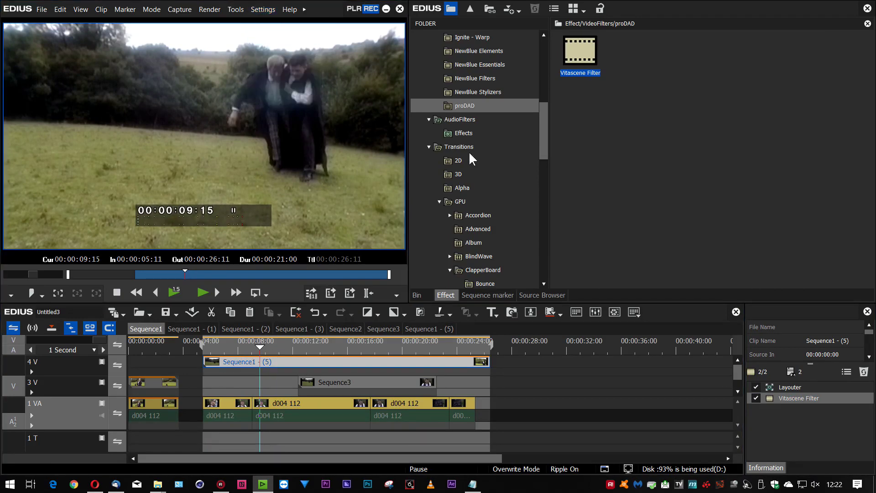
{"action": "scroll", "coordinate": [664, 267], "scroll_direction": "down", "scroll_amount": 1}
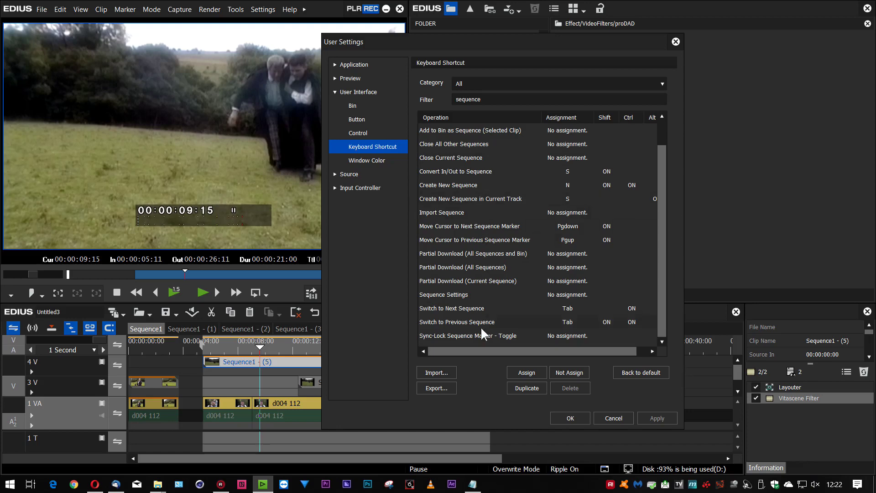
{"action": "left_click", "coordinate": [658, 97]}
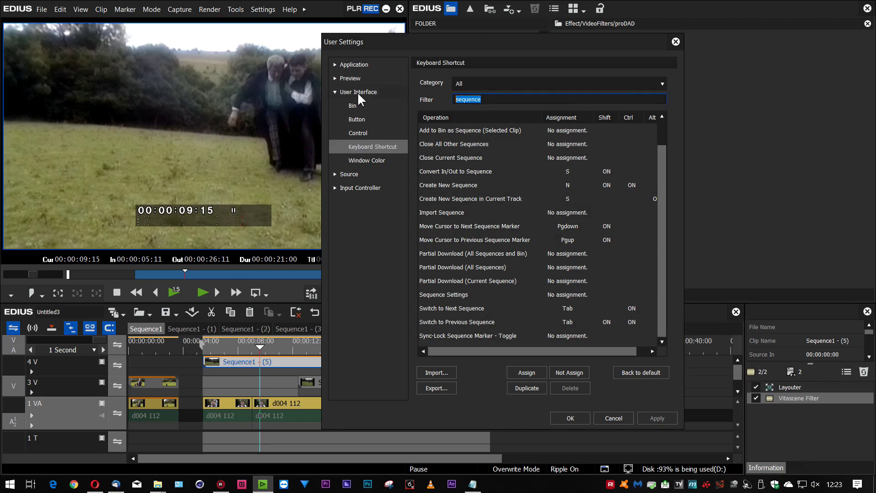
{"action": "key", "text": "BackSpace"}
{"action": "left_click_drag", "start_coordinate": [665, 133], "coordinate": [665, 156]}
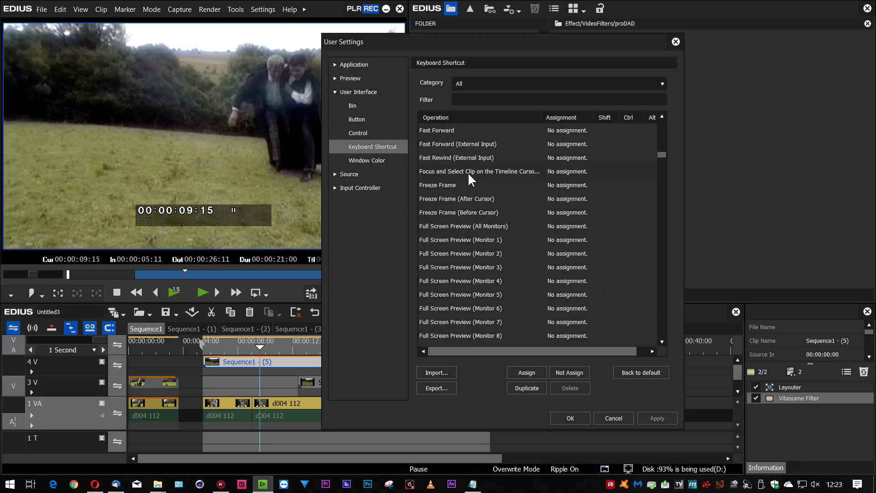
{"action": "left_click_drag", "start_coordinate": [662, 153], "coordinate": [663, 165]}
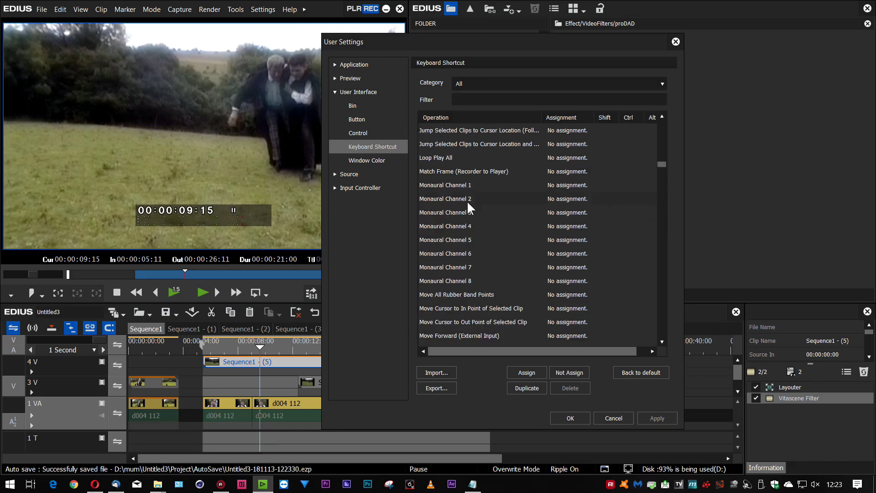
{"action": "scroll", "coordinate": [666, 160], "scroll_direction": "up", "scroll_amount": 5}
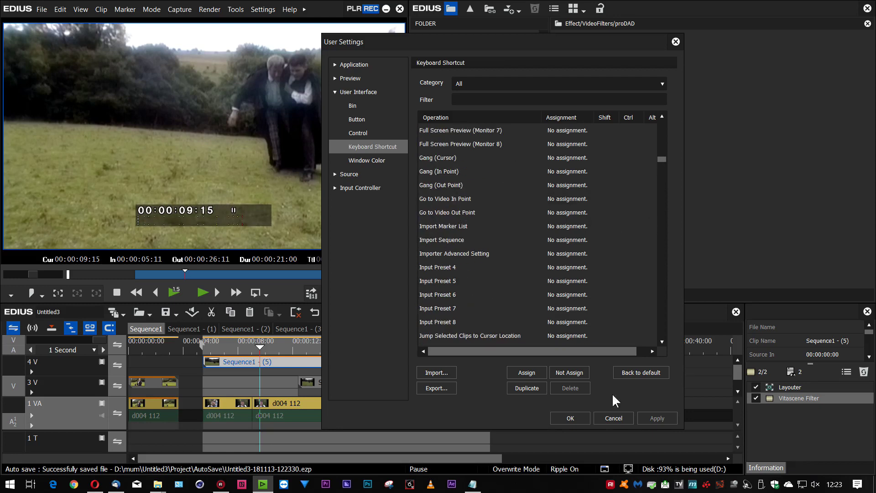
{"action": "left_click", "coordinate": [464, 98]}
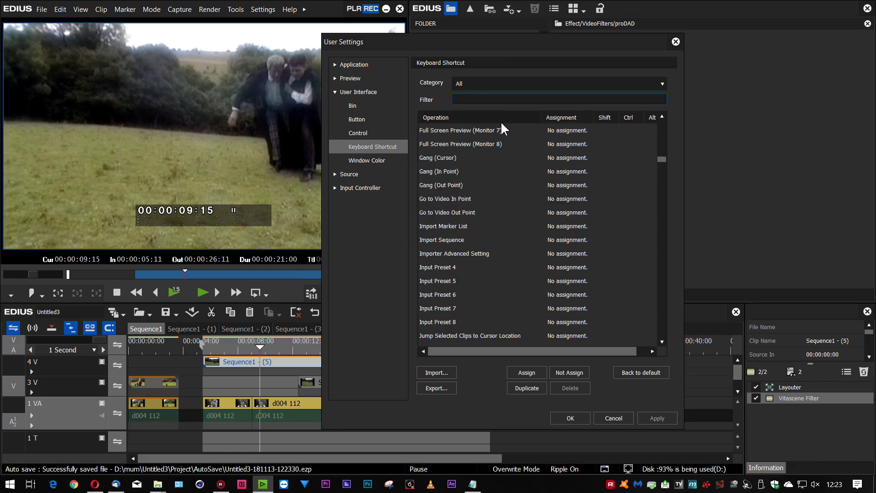
{"action": "type", "text": "sequence"}
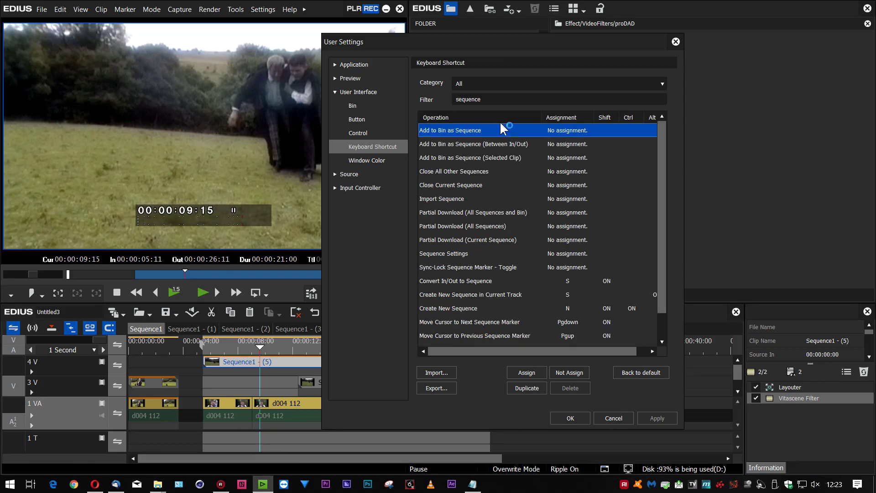